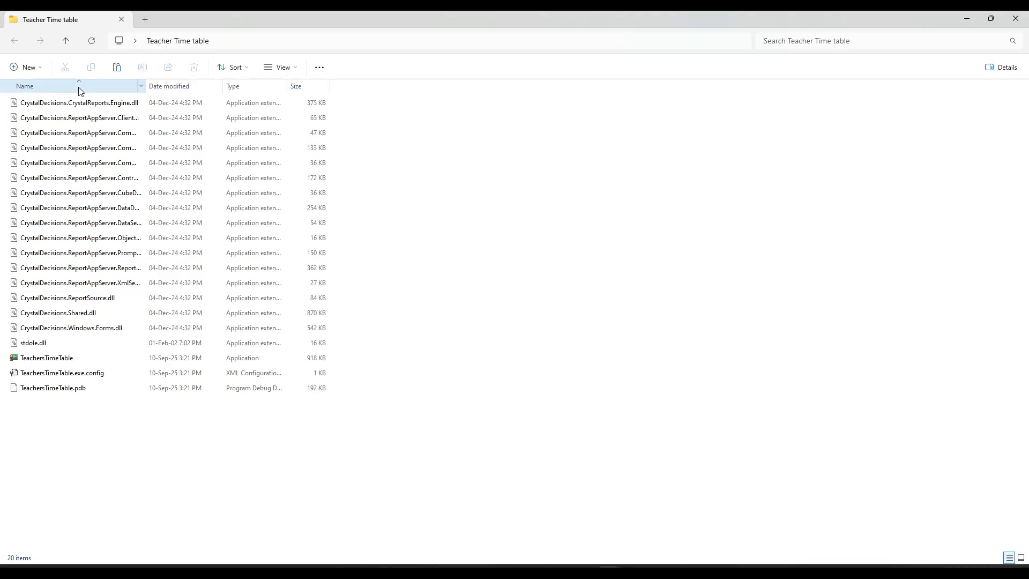
# Step: Launch the TeachersTimeTable application from the Teacher Time table folder
pyautogui.click(60, 361)
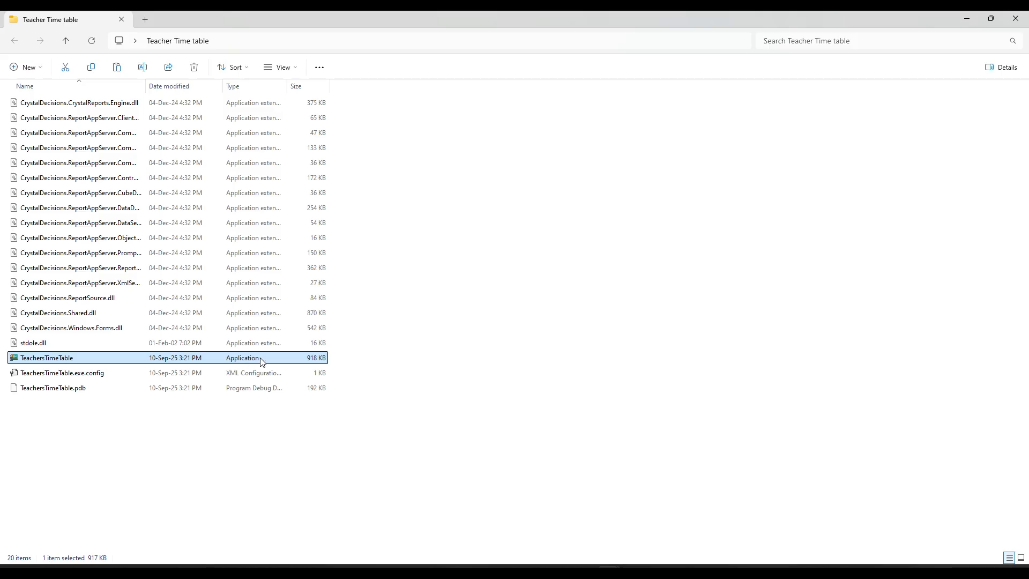
pyautogui.doubleClick(43, 362)
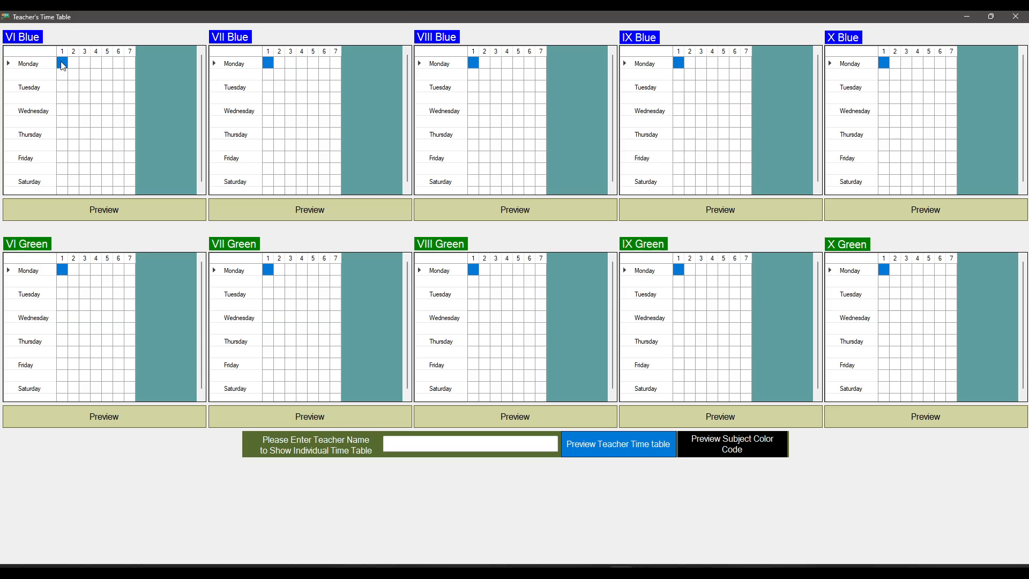
# Step: Review the subject color codes and the subject spellings required for coloring
pyautogui.click(733, 449)
pyautogui.moveTo(505, 150); pyautogui.dragTo(403, 147)
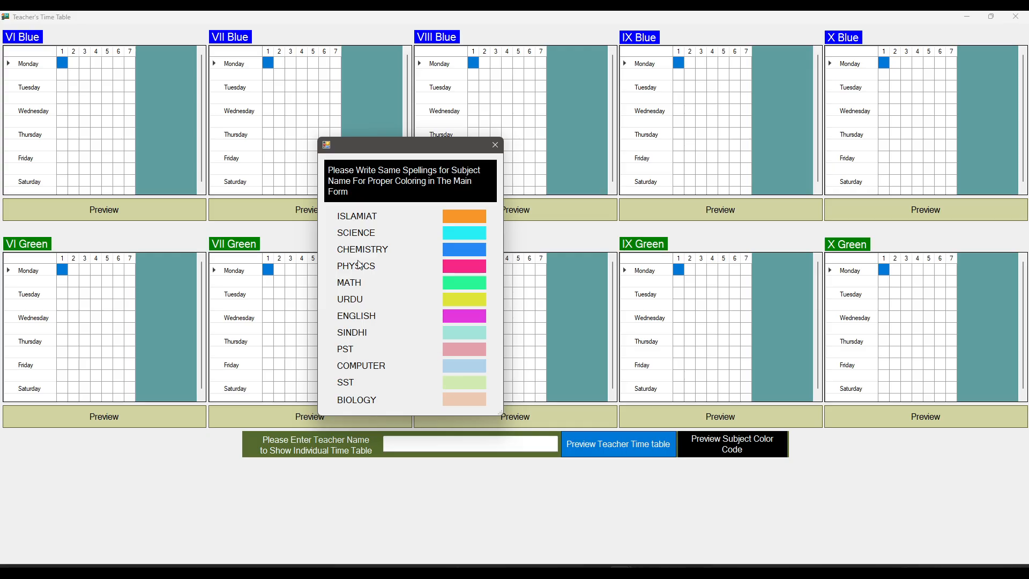
pyautogui.click(495, 144)
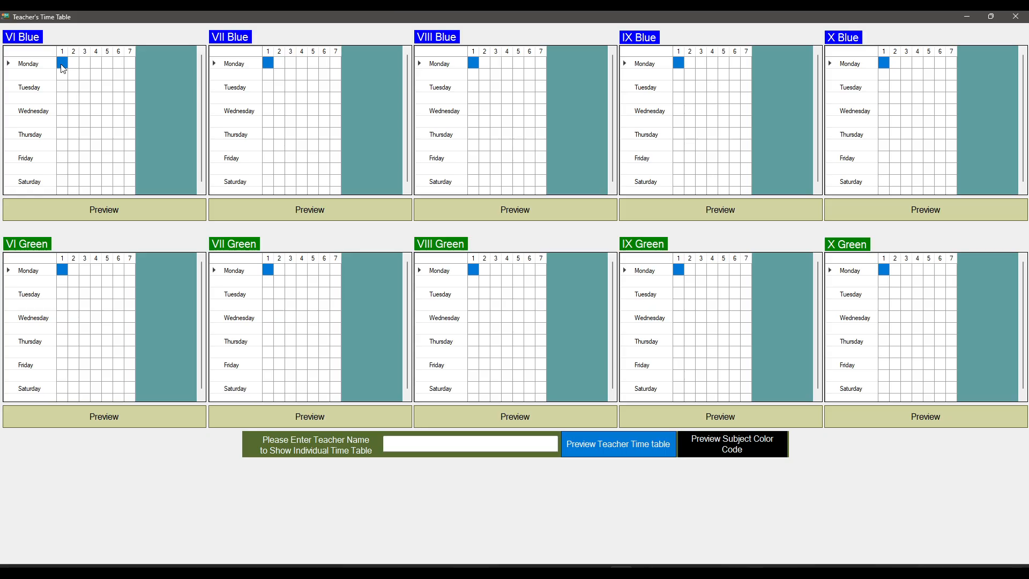
# Step: Enter MATH as VI Blue's Monday period 1 subject and compare its color with the subject color codes
pyautogui.write('MATH')
pyautogui.press('Return')
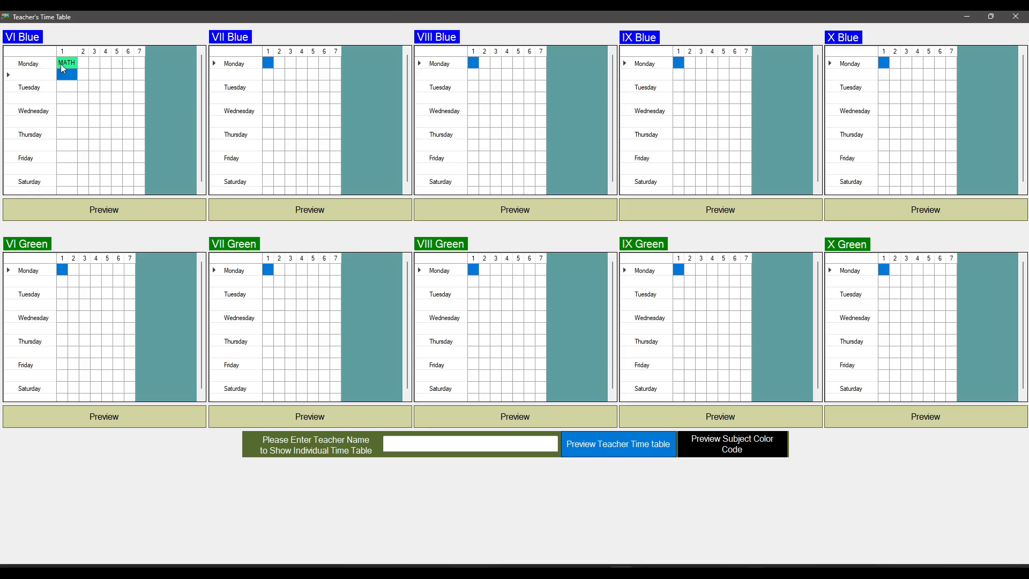
pyautogui.click(723, 451)
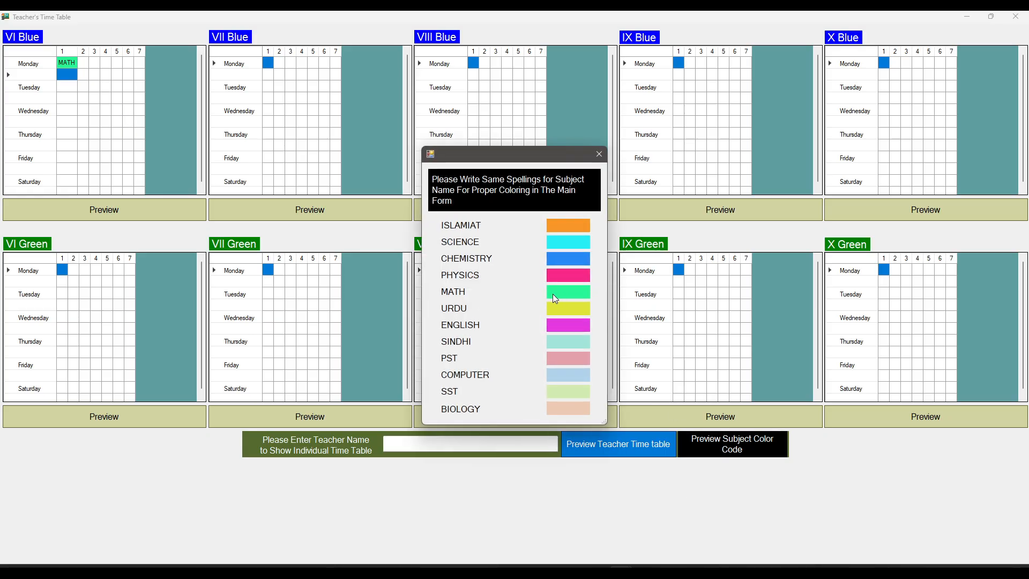
pyautogui.click(599, 154)
# Step: Enter the teacher's name below MATH in VI Blue's Monday period 1
pyautogui.click(93, 78)
pyautogui.click(66, 75)
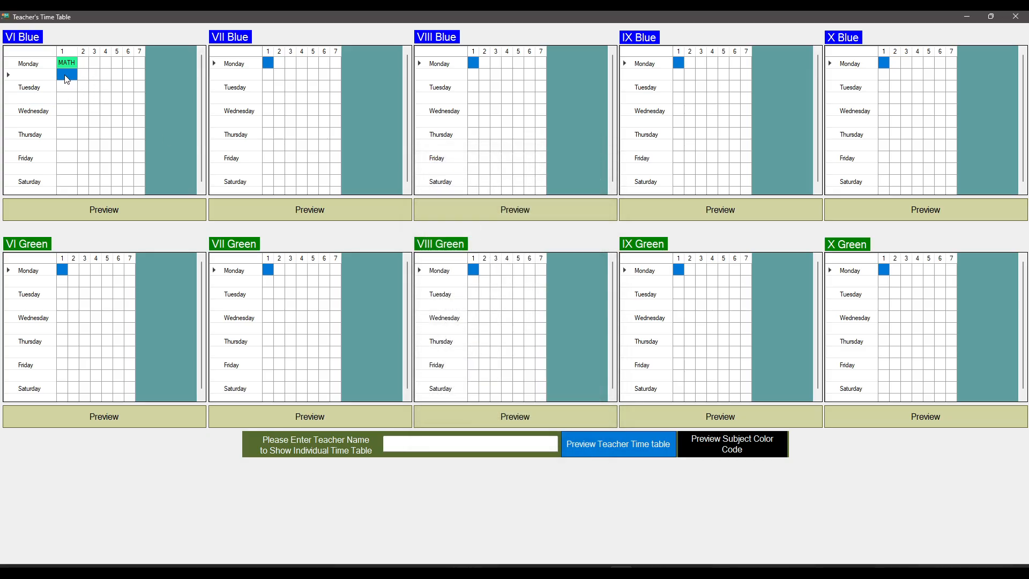
pyautogui.write('MISS')
pyautogui.write(' SAIMA')
pyautogui.press('Return')
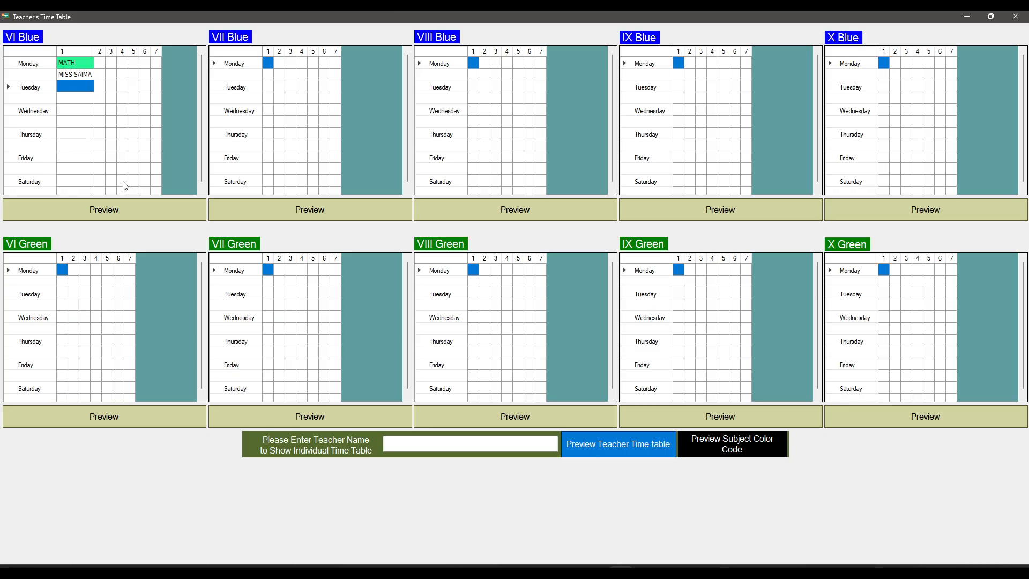
# Step: Copy VI Blue's Monday period 1 subject and teacher to period 1 of Tuesday through Saturday
pyautogui.click(75, 61)
pyautogui.click(77, 74)
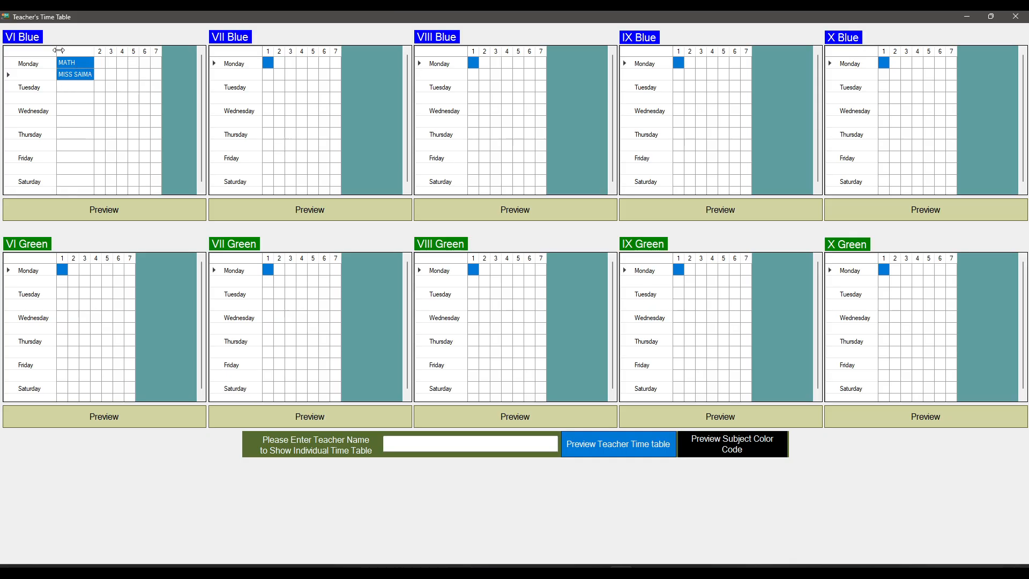
pyautogui.click(73, 87)
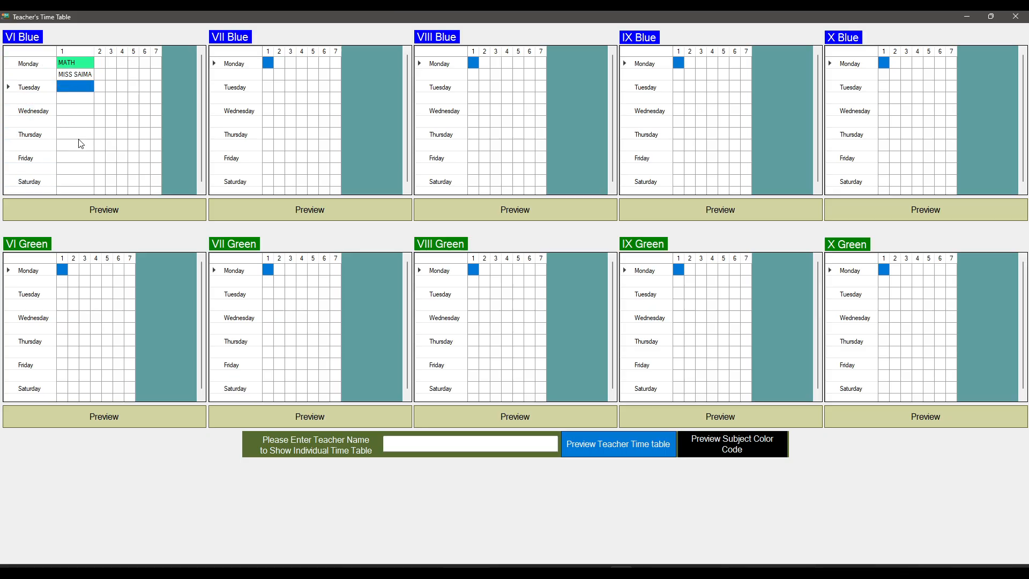
pyautogui.click(77, 112)
pyautogui.click(77, 135)
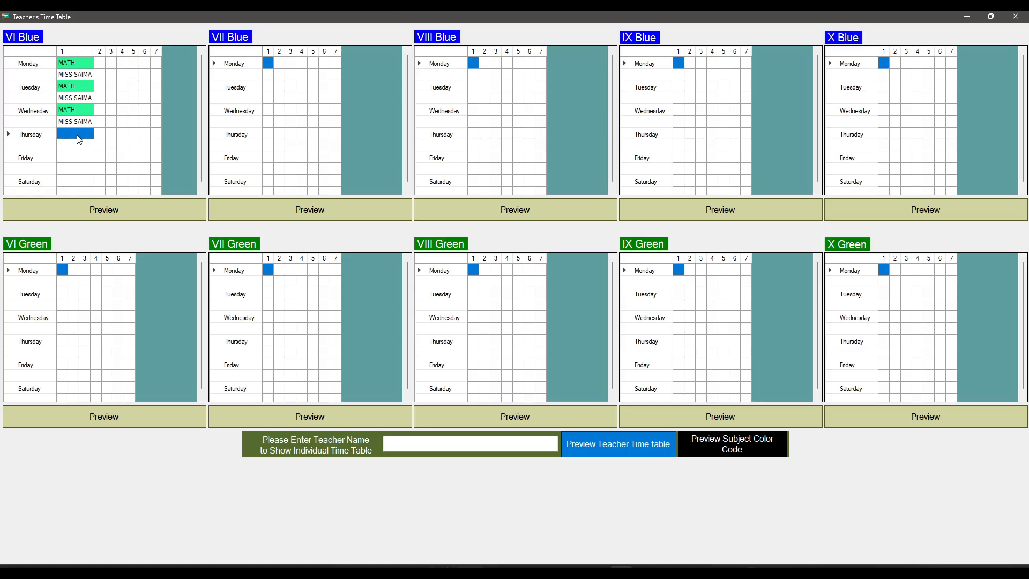
pyautogui.click(77, 158)
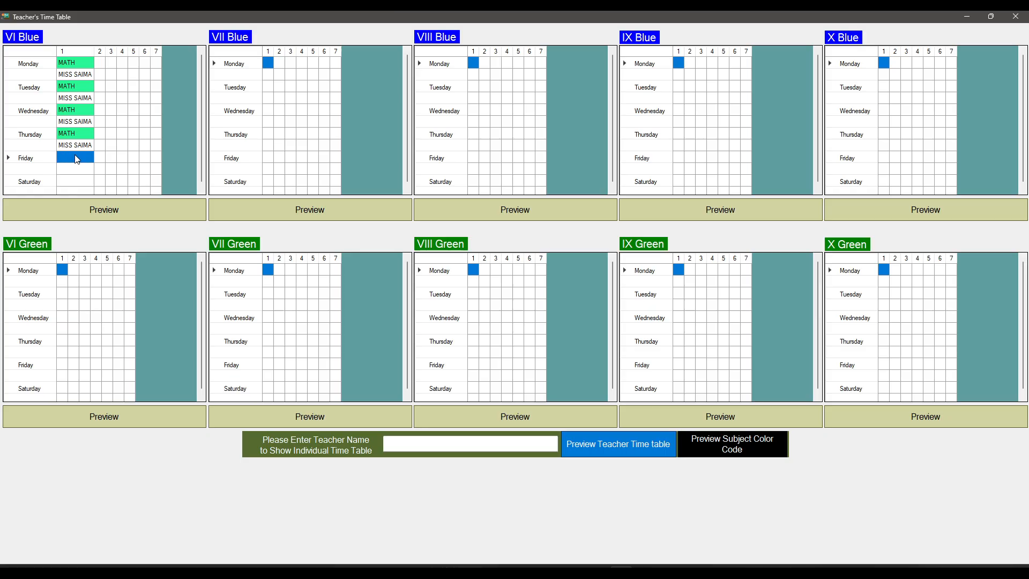
pyautogui.click(75, 181)
pyautogui.click(145, 168)
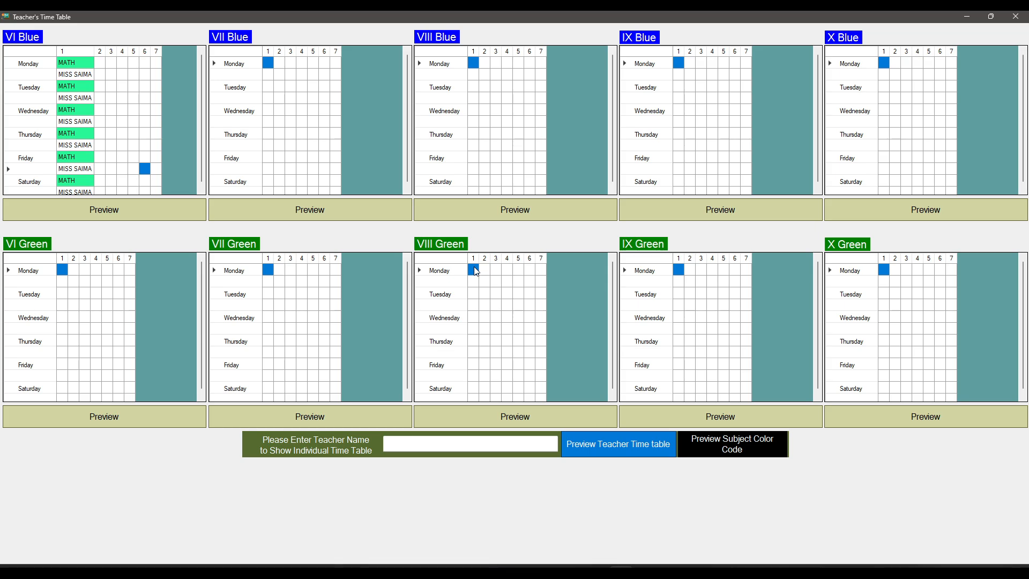
pyautogui.write('SCIENCE')
pyautogui.press('Return')
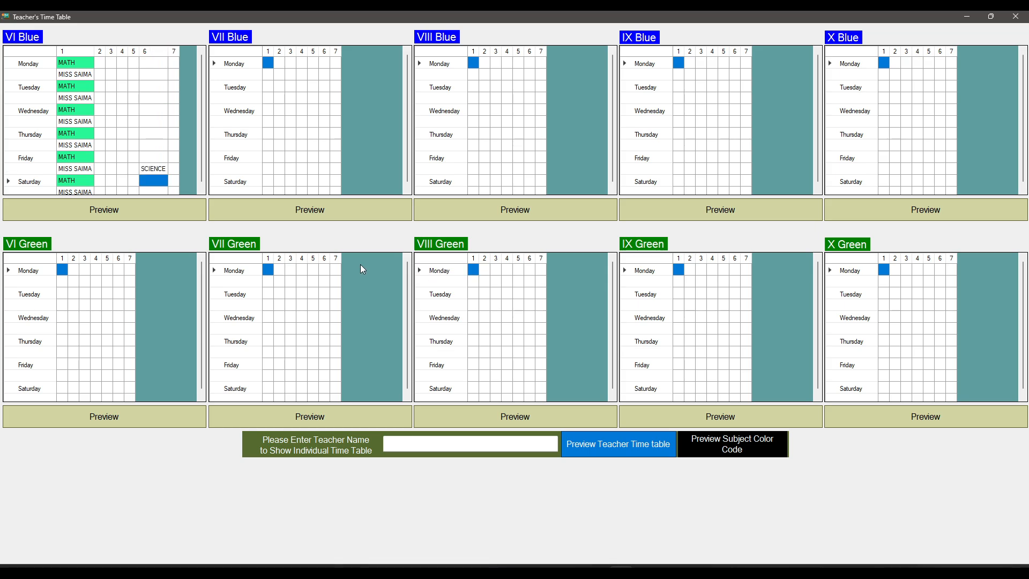
pyautogui.press('Up')
pyautogui.press('Delete')
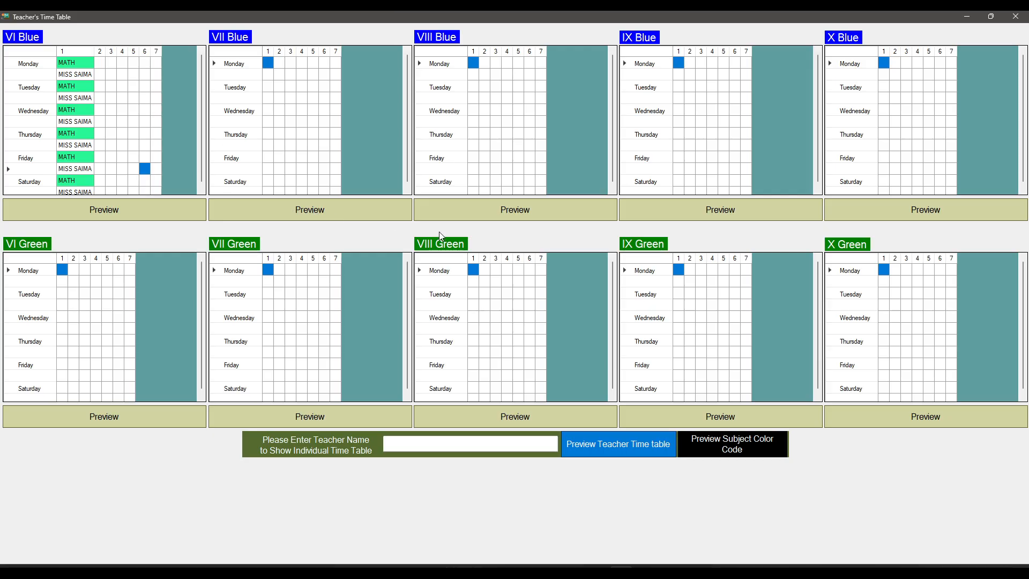
# Step: Enter SCIENCE as the Monday period 1 subject for VIII Green
pyautogui.click(473, 269)
pyautogui.write('SCIENCE')
pyautogui.press('Return')
pyautogui.click(535, 340)
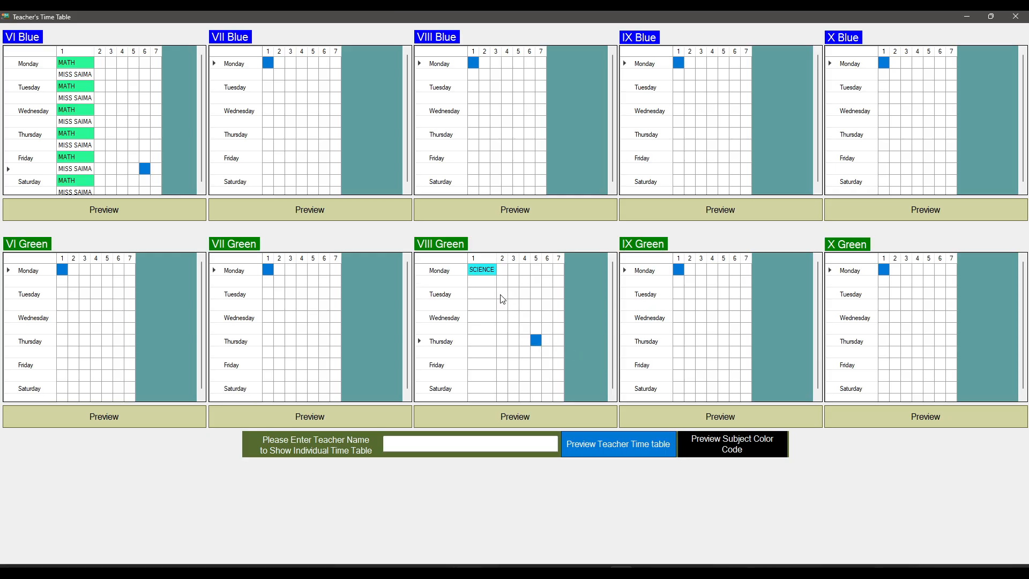
# Step: Try assigning VI Blue's Monday period 1 teacher to the same period in VIII Green, testing for a scheduling conflict
pyautogui.click(491, 283)
pyautogui.write('MISS SAIMA')
pyautogui.press('Return')
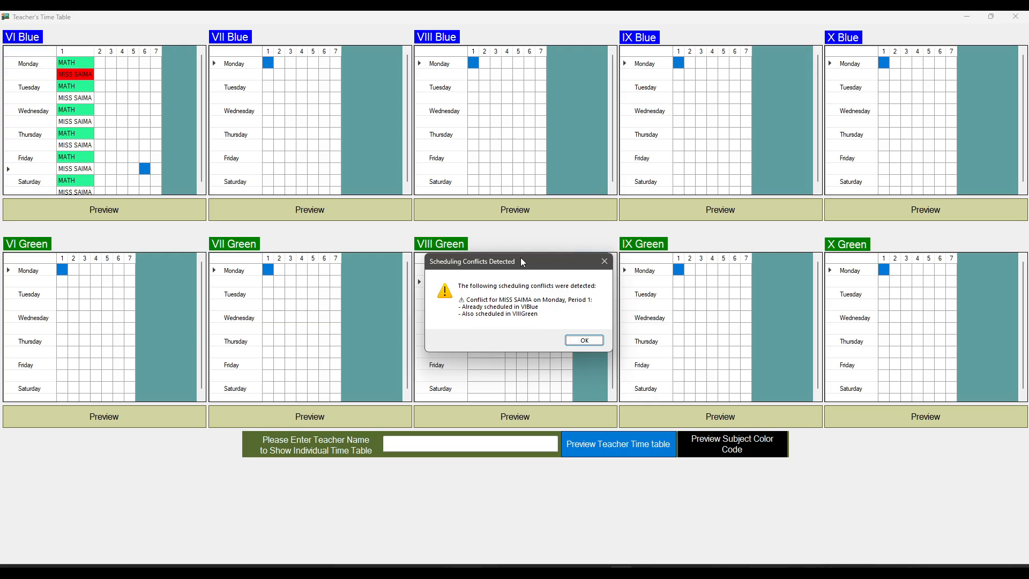
pyautogui.moveTo(520, 259); pyautogui.dragTo(316, 273)
pyautogui.click(380, 355)
pyautogui.click(544, 316)
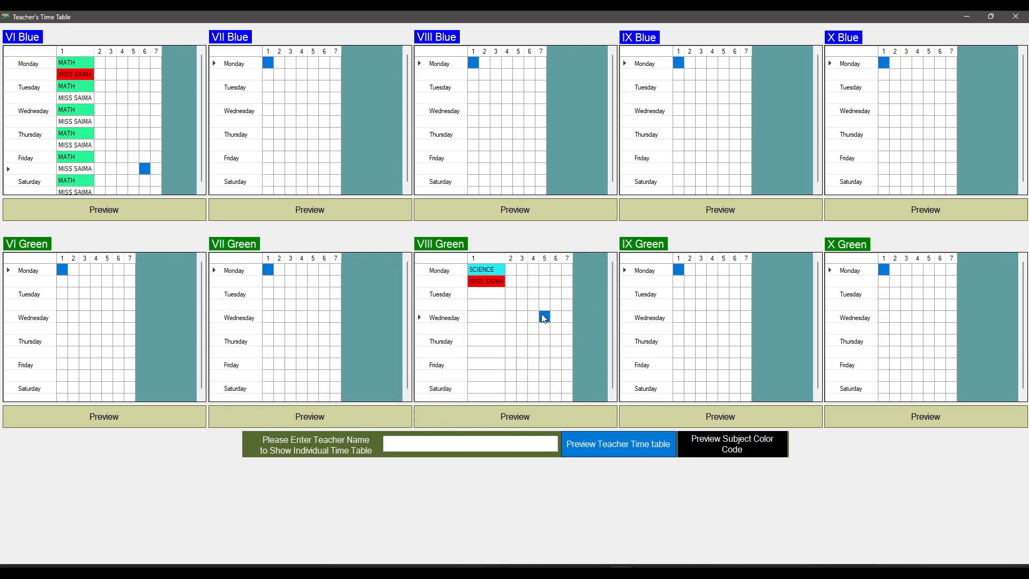
# Step: Replace the teacher below SCIENCE in VIII Green's Monday period 1 with a different teacher's name
pyautogui.click(497, 284)
pyautogui.click(496, 283)
pyautogui.doubleClick(491, 283)
pyautogui.write('SANIA')
pyautogui.press('Return')
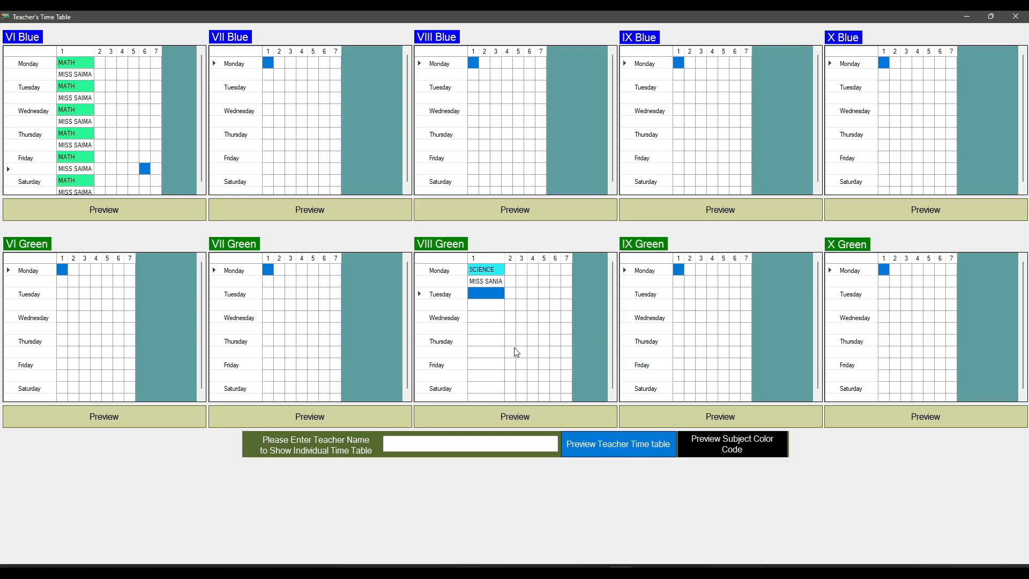
pyautogui.click(510, 351)
# Step: Enter ENGLISH as the Monday period 1 subject for IX Green
pyautogui.click(679, 270)
pyautogui.write('ENGLI')
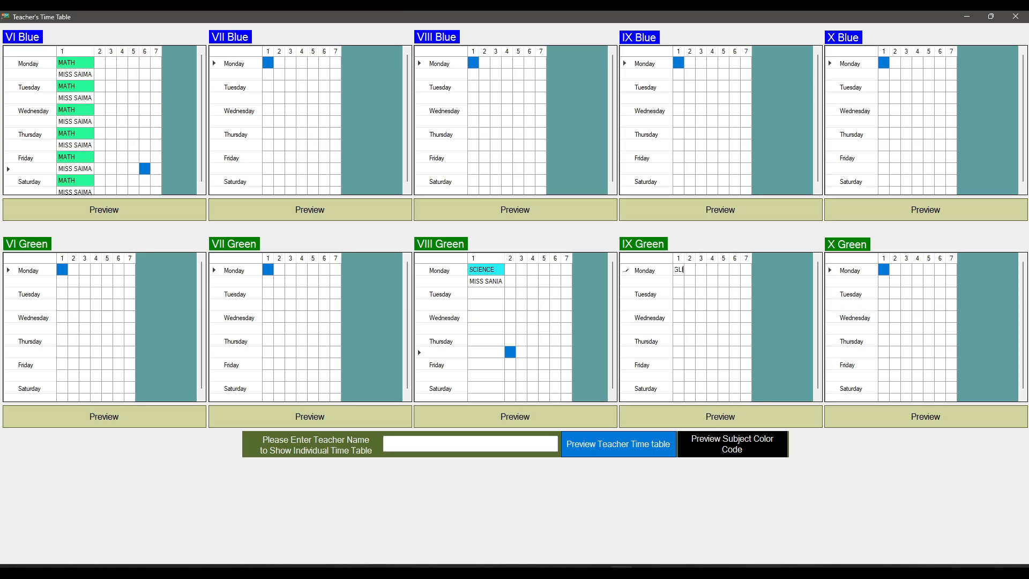
pyautogui.write('SH')
pyautogui.press('Return')
# Step: Try assigning VIII Green's Monday period 1 teacher to the same period in IX Green
pyautogui.write('MISS ')
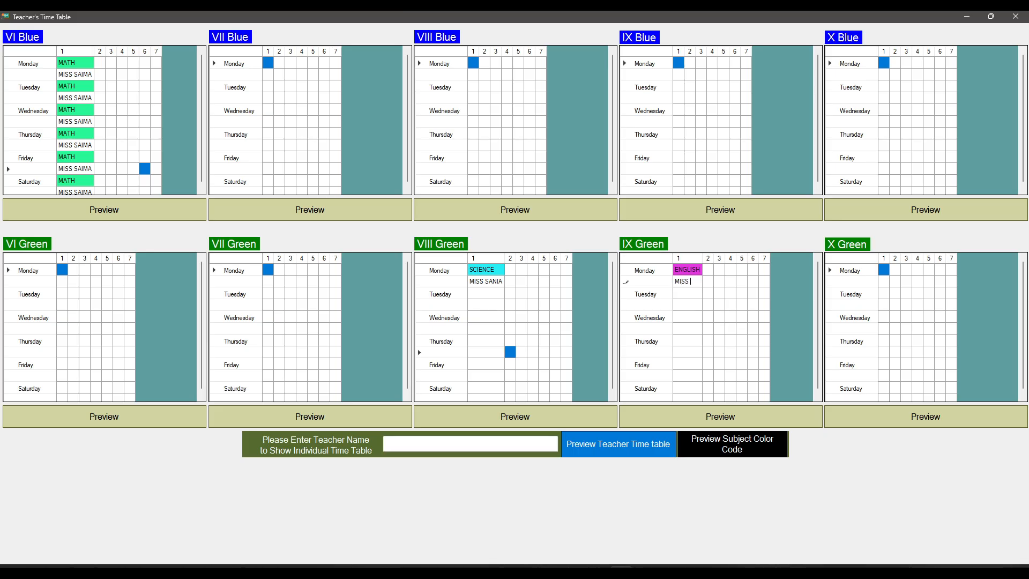
pyautogui.write('SANIA')
pyautogui.press('Return')
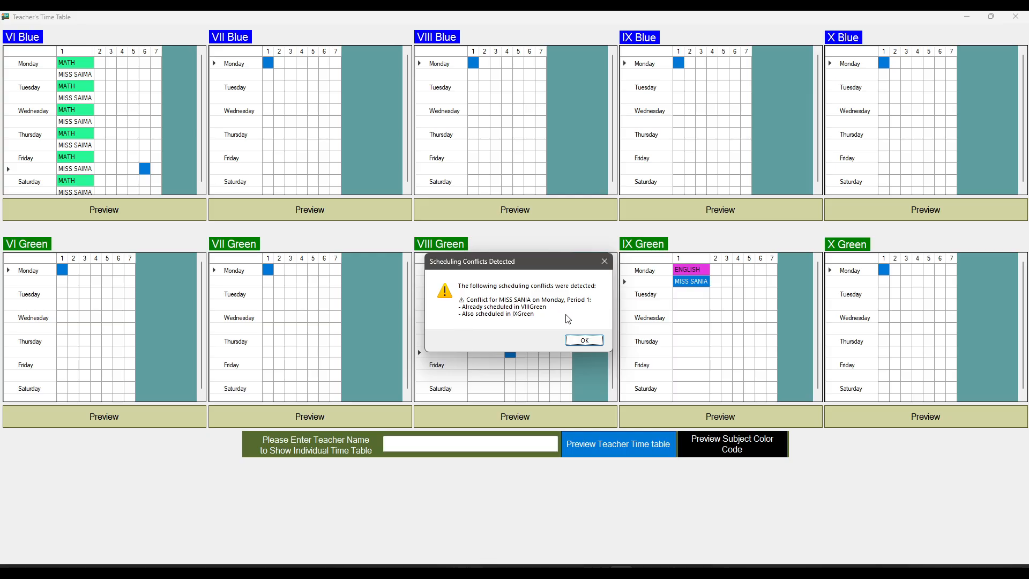
pyautogui.click(583, 340)
pyautogui.click(716, 328)
# Step: Replace the teacher below ENGLISH in IX Green's Monday period 1 with a teacher who is free then
pyautogui.click(700, 283)
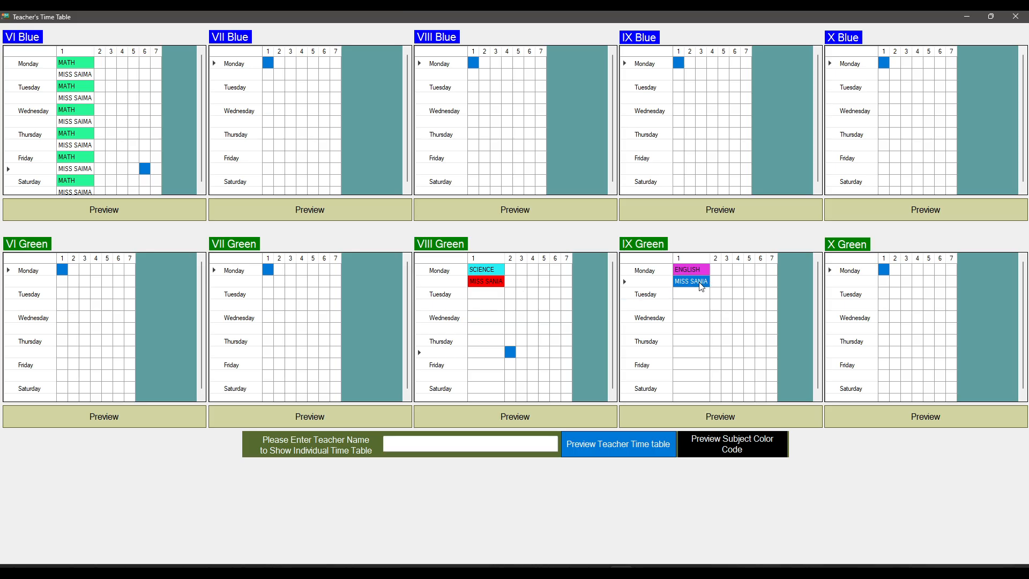
pyautogui.doubleClick(704, 283)
pyautogui.doubleClick(702, 283)
pyautogui.write('SUMAIRA')
pyautogui.press('Return')
pyautogui.click(747, 376)
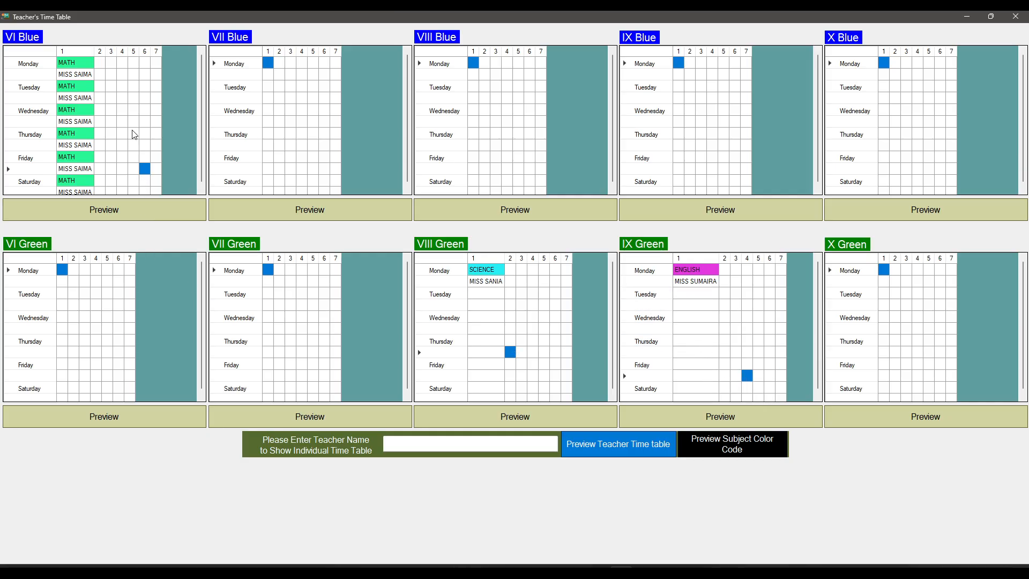
# Step: Enter CHEMISTRY and its teacher's name in VI Blue's Monday period 2
pyautogui.click(100, 63)
pyautogui.write('HE')
pyautogui.press('Return')
pyautogui.press('Down')
pyautogui.press('Up')
pyautogui.write('M')
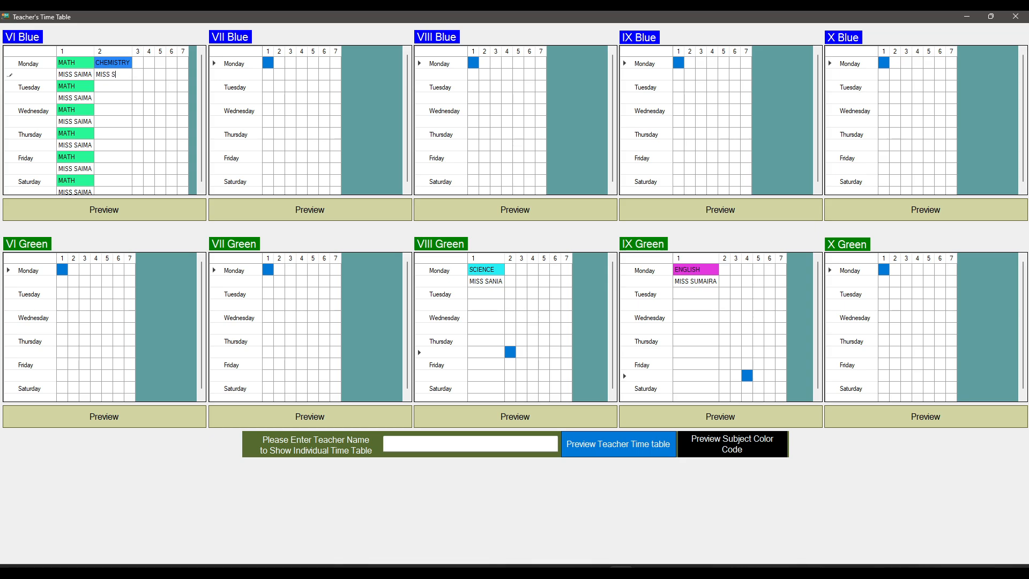
pyautogui.write('ISS SOBIA')
pyautogui.press('Return')
# Step: Copy VI Blue's Monday CHEMISTRY entry and its teacher to period 2 of Tuesday through Saturday
pyautogui.press('Up')
pyautogui.write('CHEMISTRY MISS SOBIA')
pyautogui.write('CHEMISTRY MISS SOBIA')
pyautogui.click(115, 133)
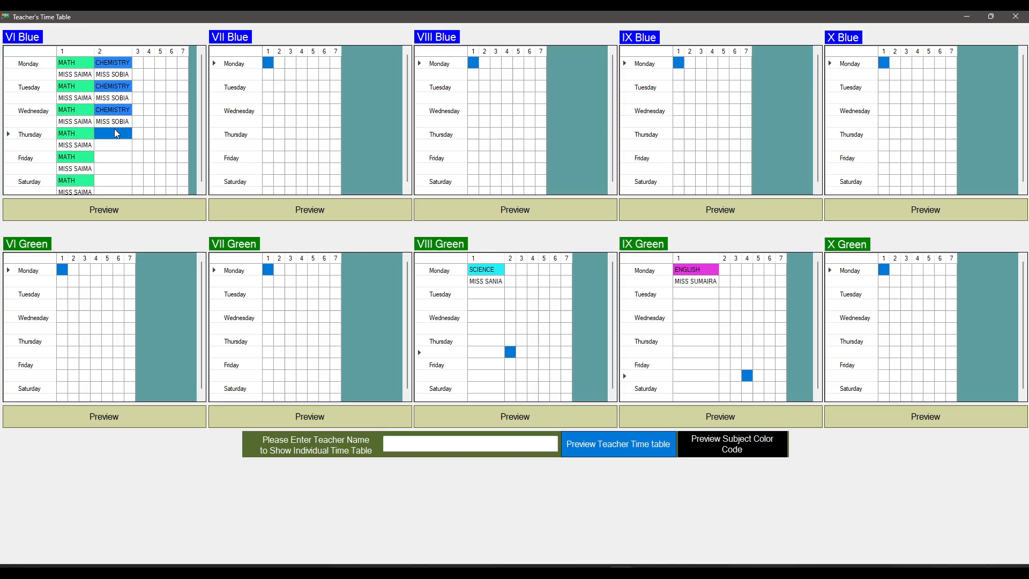
pyautogui.write('CHEMISTRY MISS SOBIA')
pyautogui.click(117, 157)
pyautogui.hotkey('ctrl', 'v')
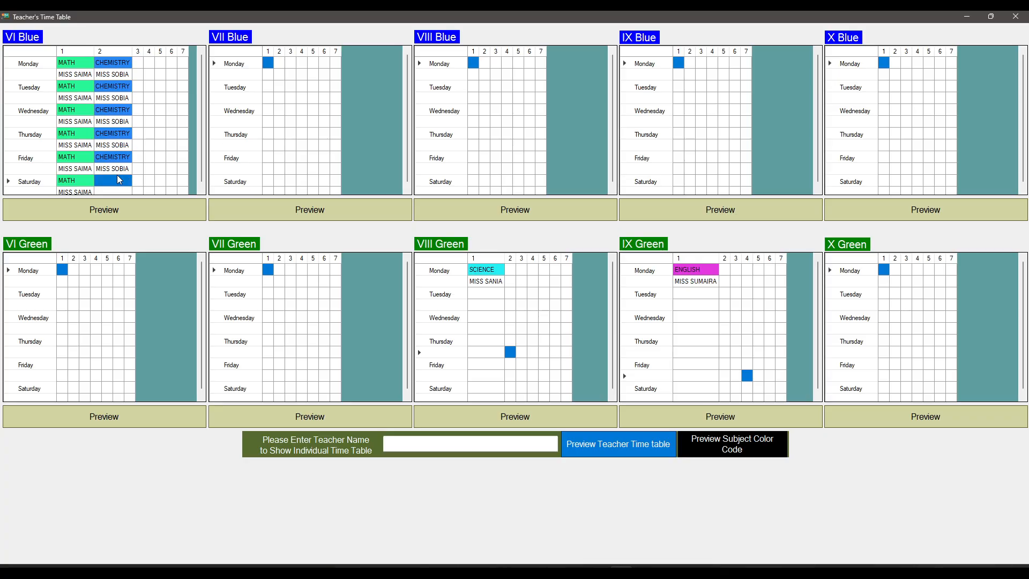
pyautogui.click(117, 176)
pyautogui.hotkey('ctrl', 'v')
pyautogui.scroll(1, 154, 131)
pyautogui.click(137, 63)
pyautogui.write('PHYSICS')
pyautogui.press('Return')
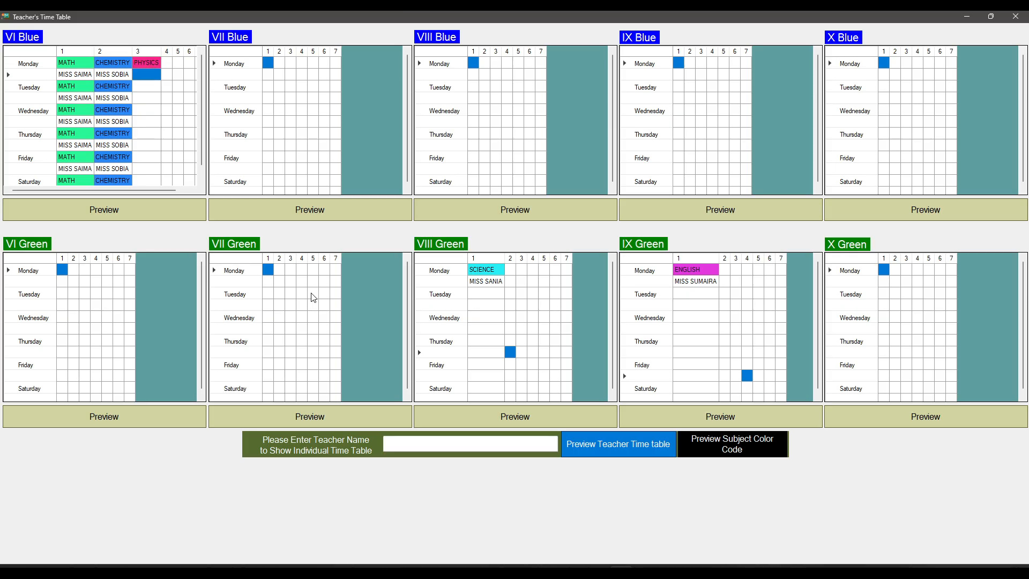
# Step: Enter URDU and its teacher's name in VI Blue's Monday period 3
pyautogui.press('Up')
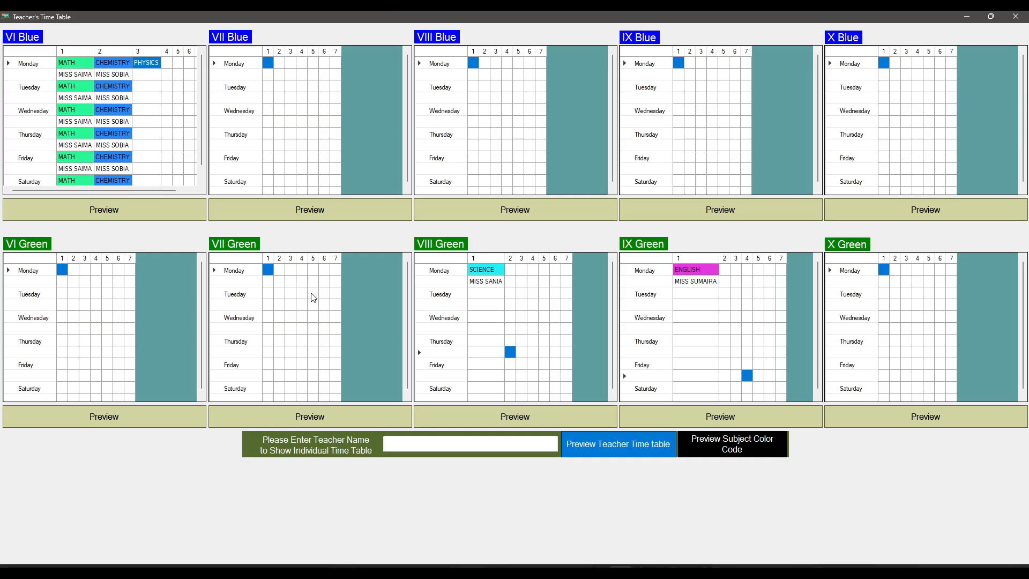
pyautogui.write('URDU')
pyautogui.press('Return')
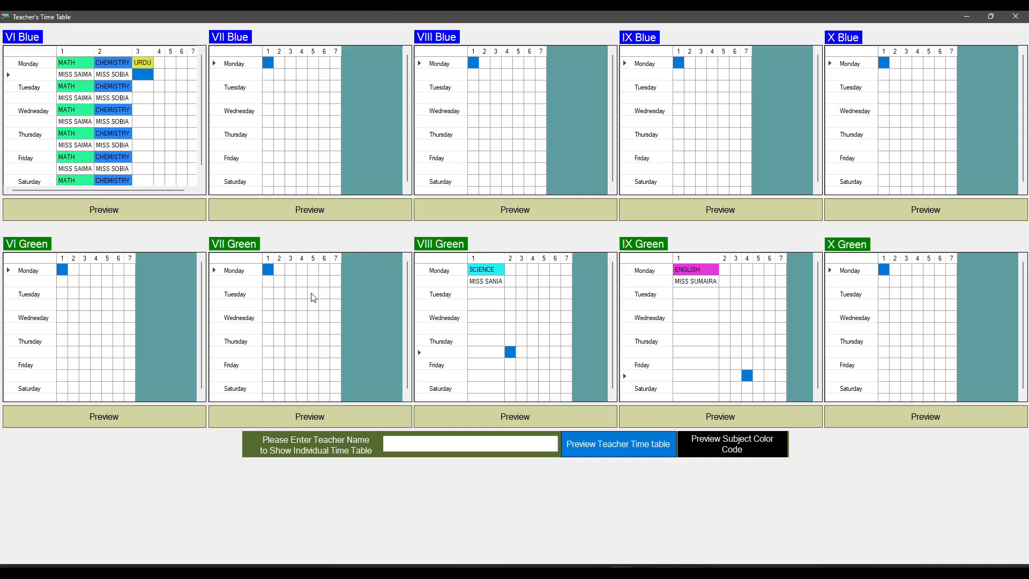
pyautogui.write('MISS SUMAIRA')
pyautogui.press('Return')
# Step: Copy VI Blue's Monday period 3 subject and teacher to Tuesday, and paste the pair again starting at Tuesday's teacher row
pyautogui.press('Up')
pyautogui.press('Up')
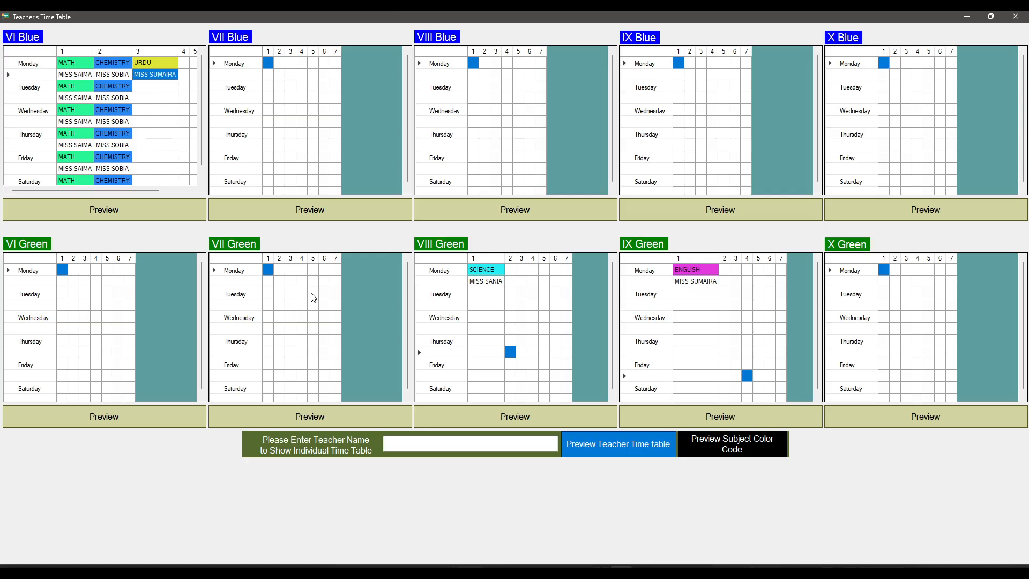
pyautogui.hotkey('shift', 'Down')
pyautogui.hotkey('ctrl', 'c')
pyautogui.press('Down')
pyautogui.hotkey('ctrl', 'v')
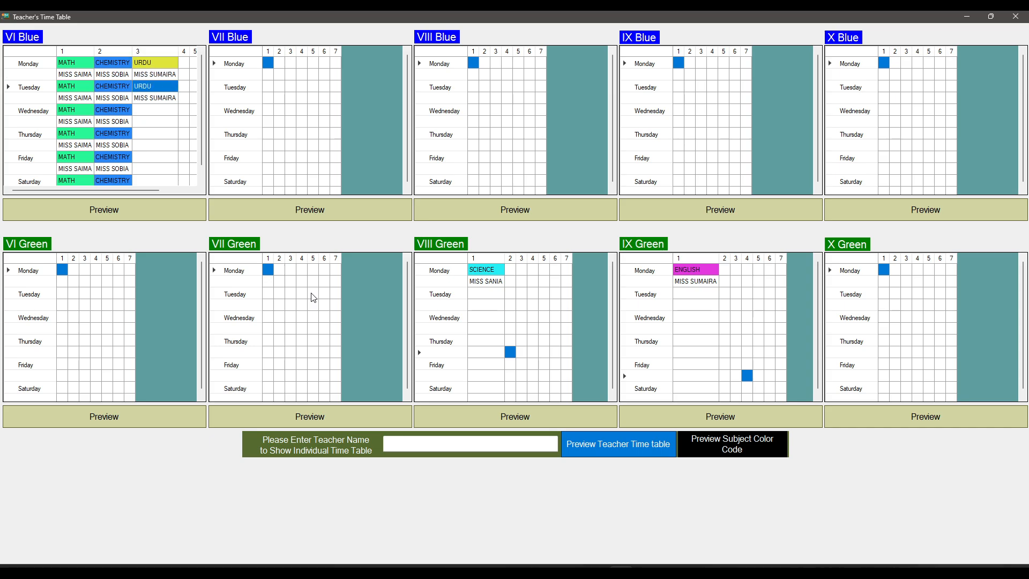
pyautogui.press('Down')
pyautogui.hotkey('ctrl', 'v')
# Step: Paste the URDU subject and teacher pair into VI Blue's period 3 for Thursday, Friday and Saturday
pyautogui.press('Down')
pyautogui.press('Down')
pyautogui.press('Down')
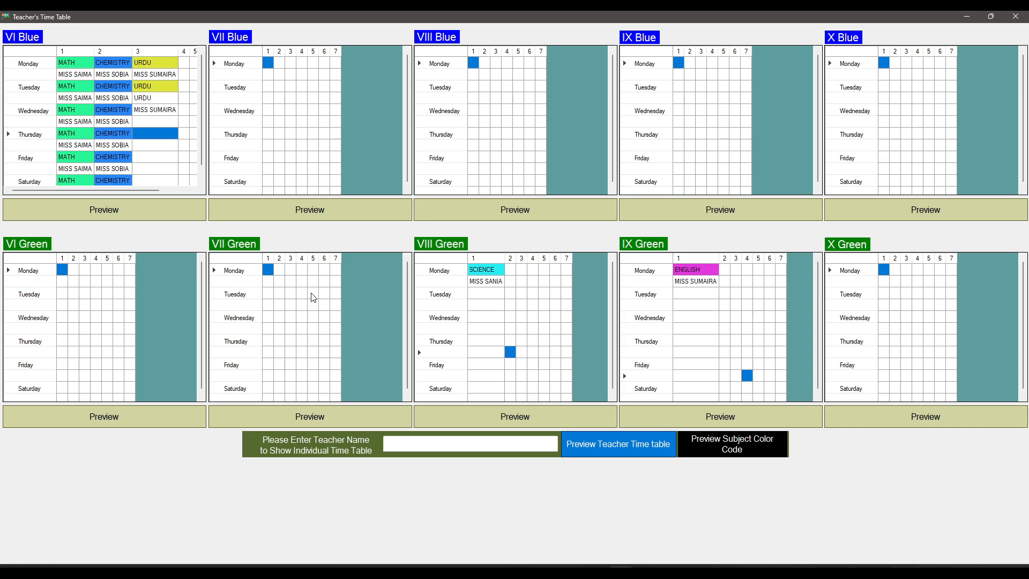
pyautogui.hotkey('ctrl', 'v')
pyautogui.press('Down')
pyautogui.hotkey('ctrl', 'v')
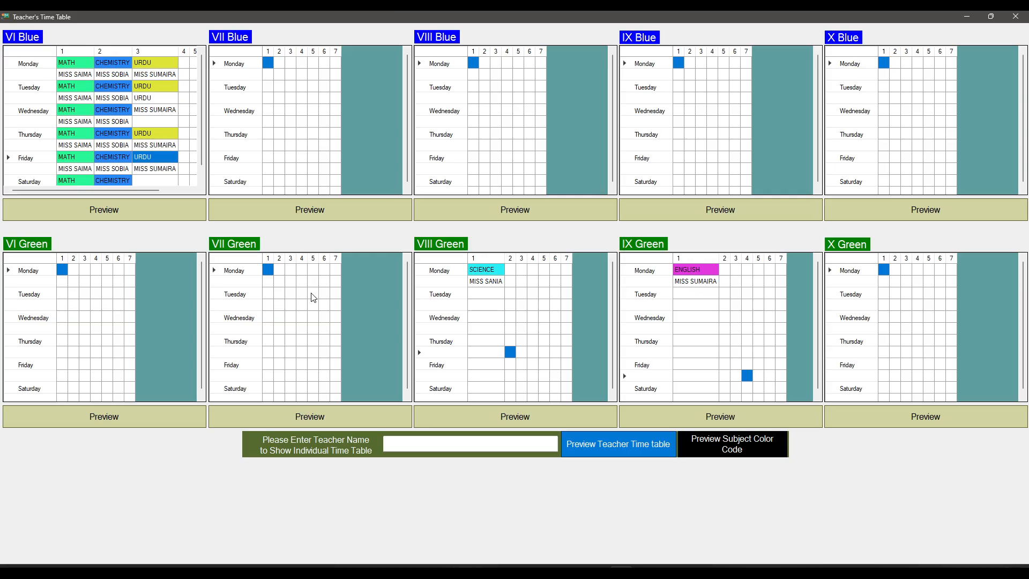
pyautogui.press('Down')
pyautogui.hotkey('ctrl', 'v')
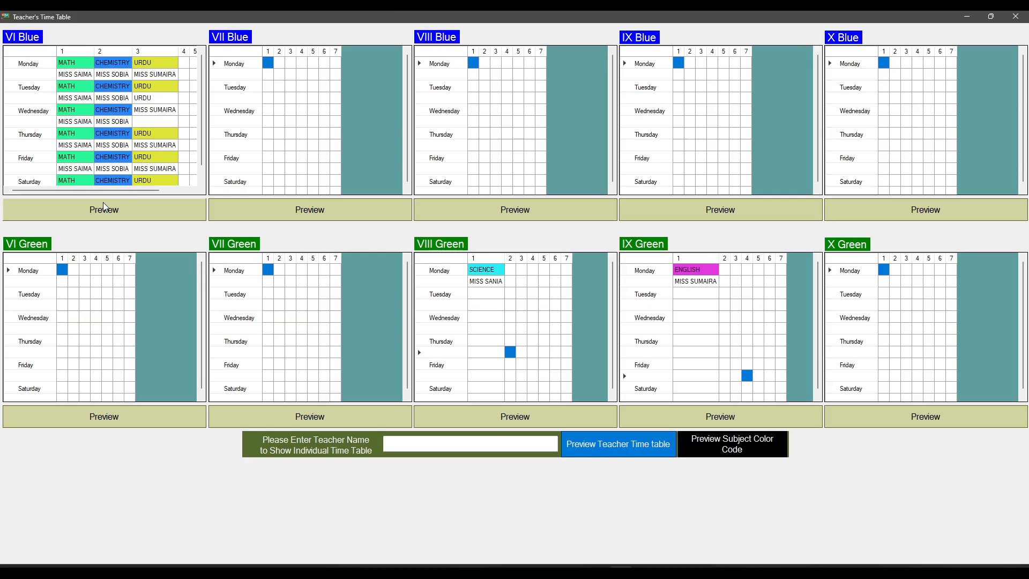
# Step: Preview the printable timetable report for class VI Blue
pyautogui.click(123, 217)
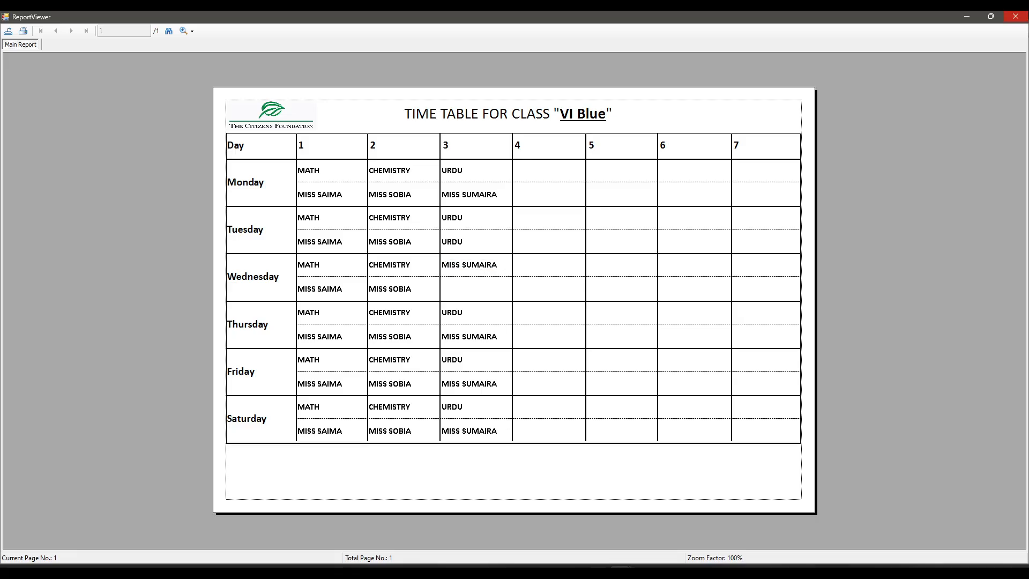
# Step: Close the report and replace the misplaced URDU entry in VI Blue's Tuesday period 3 teacher row with Monday's period 3 teacher
pyautogui.click(1015, 16)
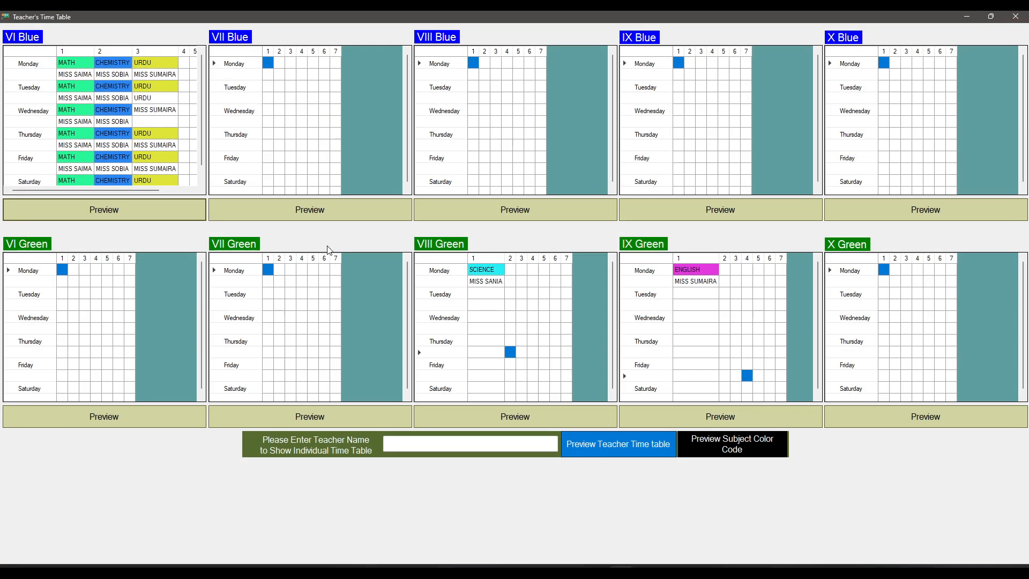
pyautogui.click(156, 78)
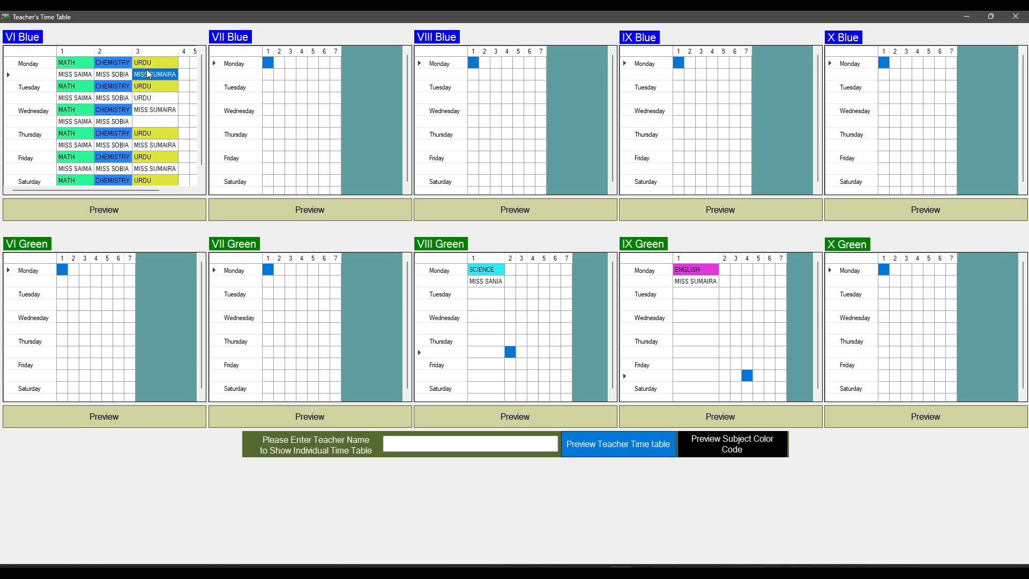
pyautogui.click(152, 100)
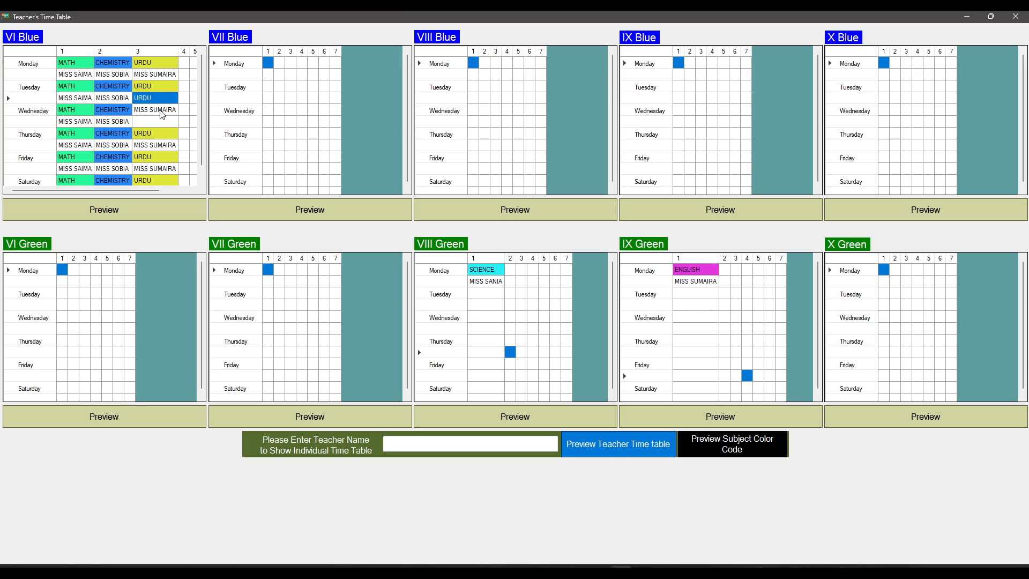
pyautogui.press('Delete')
pyautogui.click(160, 111)
pyautogui.click(158, 98)
pyautogui.write('URDU')
pyautogui.click(157, 108)
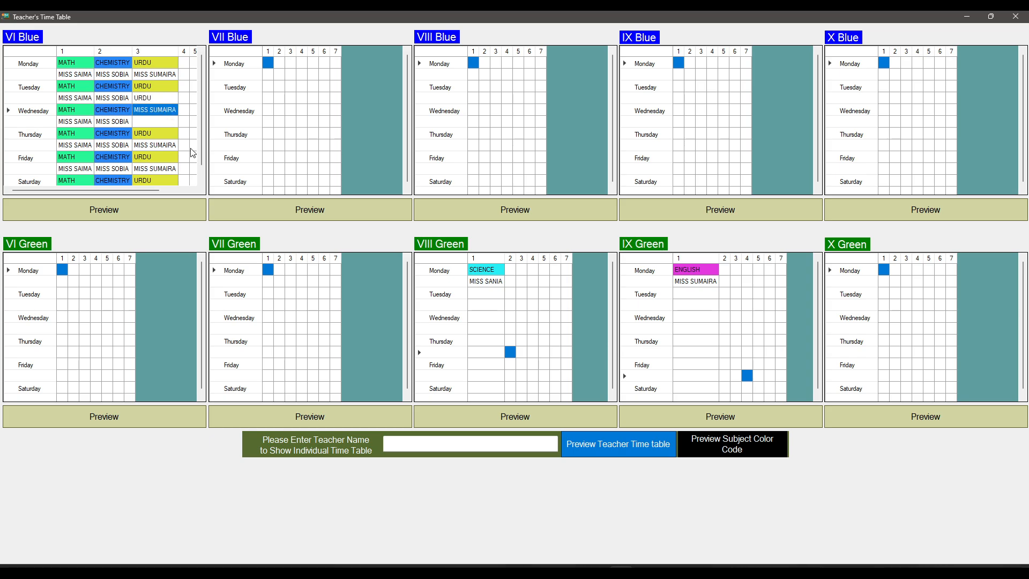
pyautogui.press('Return')
pyautogui.click(160, 100)
pyautogui.write('MISS SUMAIRA')
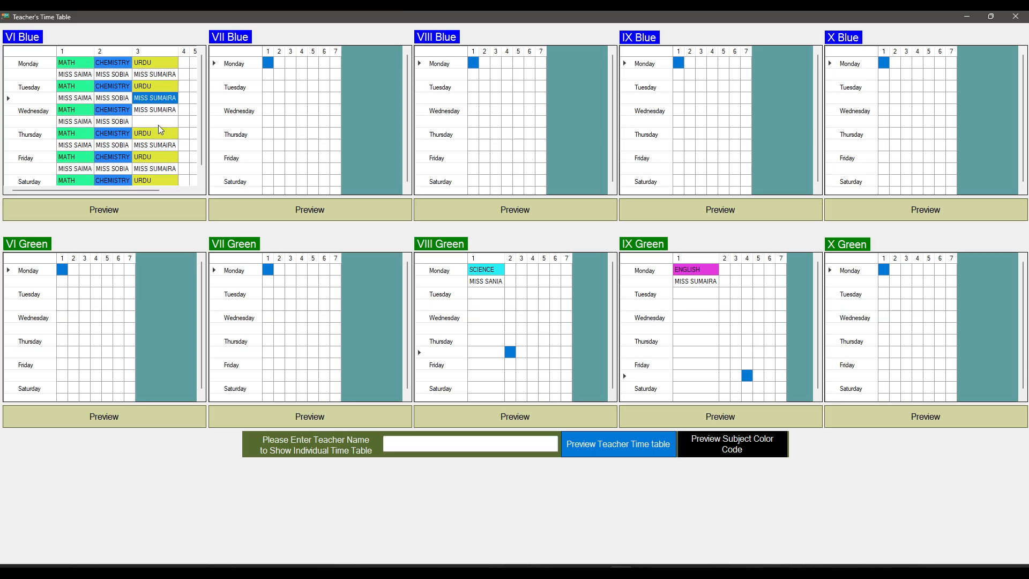
# Step: Clear the misplaced teacher entry from VI Blue's Wednesday period 3 subject row and preview the class's timetable report
pyautogui.click(158, 123)
pyautogui.click(162, 111)
pyautogui.press('Delete')
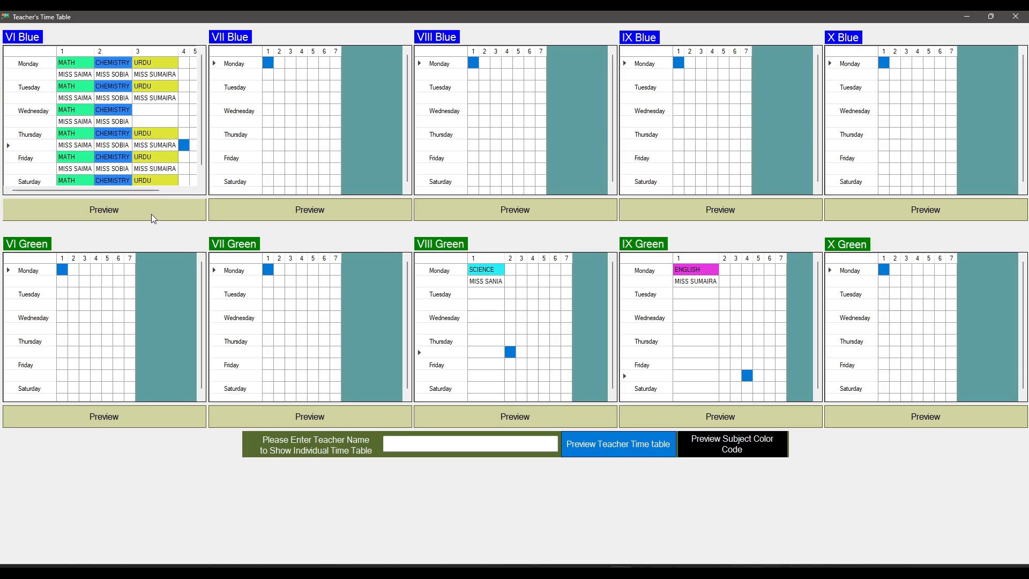
pyautogui.click(151, 214)
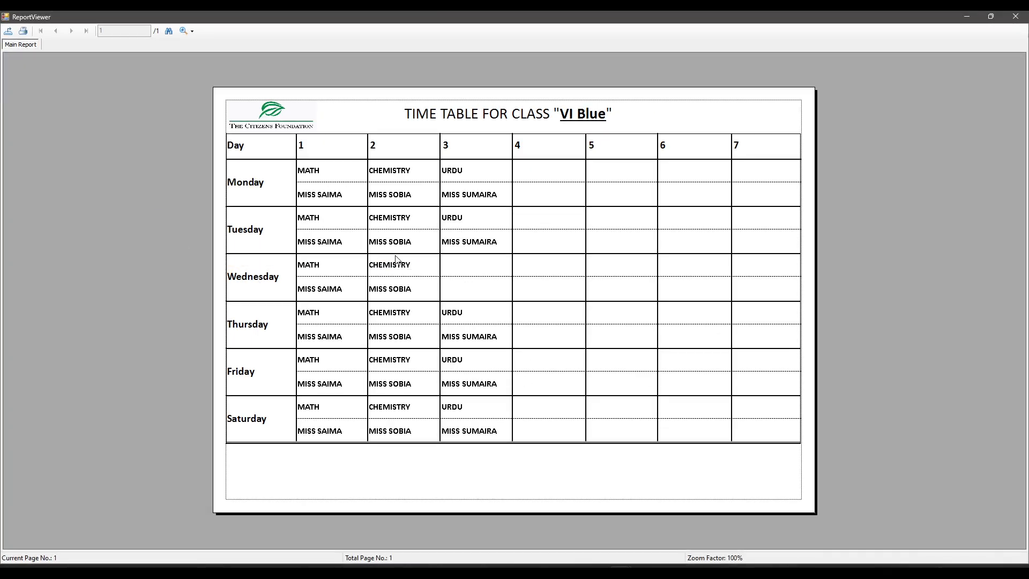
pyautogui.click(1016, 16)
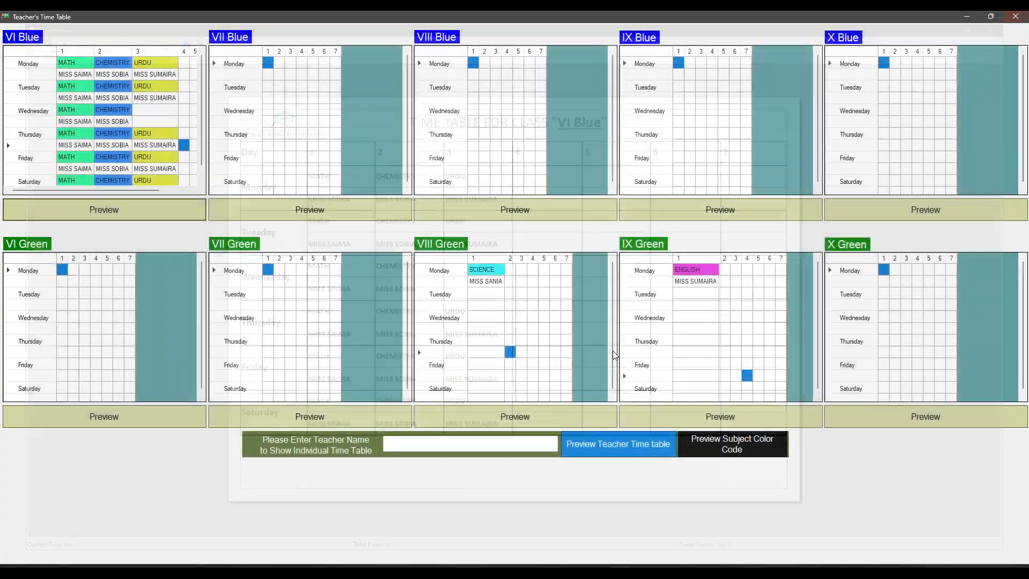
# Step: Enter the name of VI Blue's period 3 teacher and preview that teacher's individual timetable
pyautogui.click(536, 444)
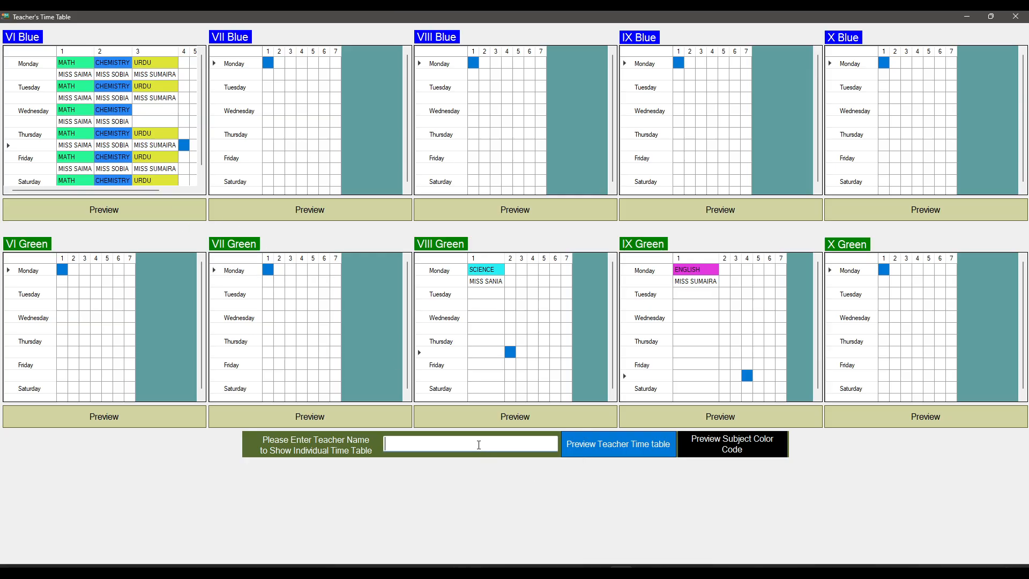
pyautogui.write('MISS SUMAIRA')
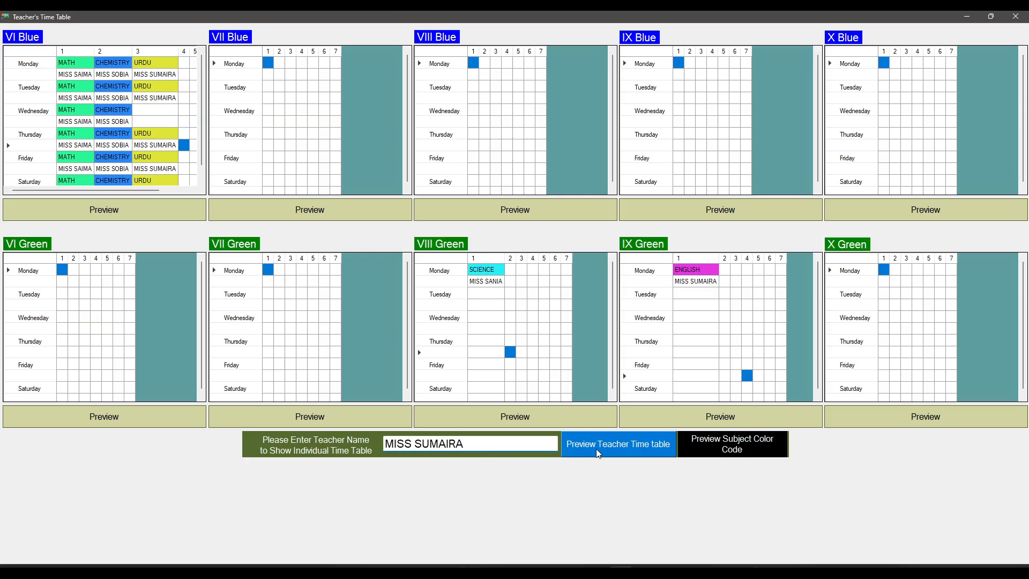
pyautogui.click(604, 445)
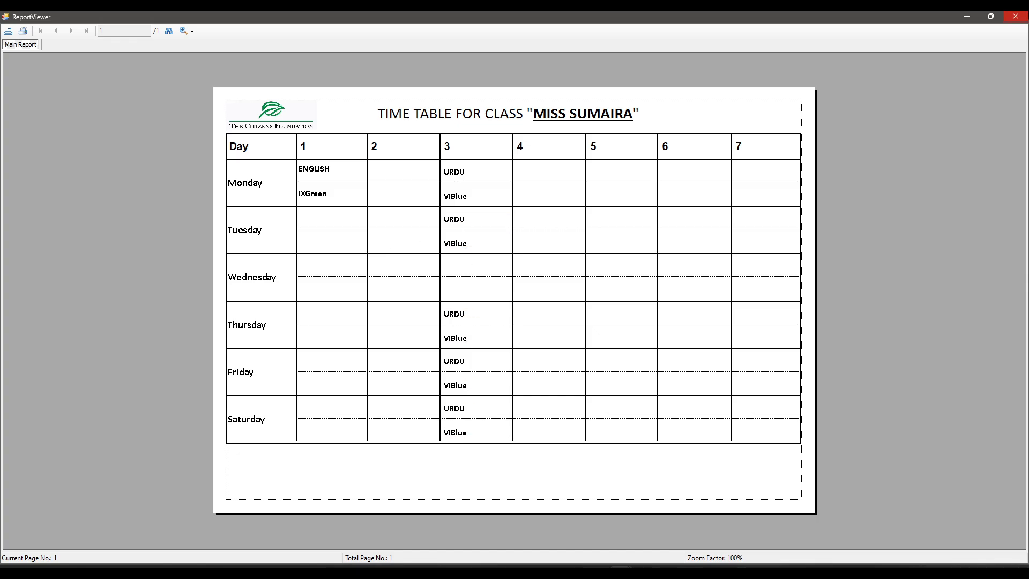
pyautogui.click(1015, 16)
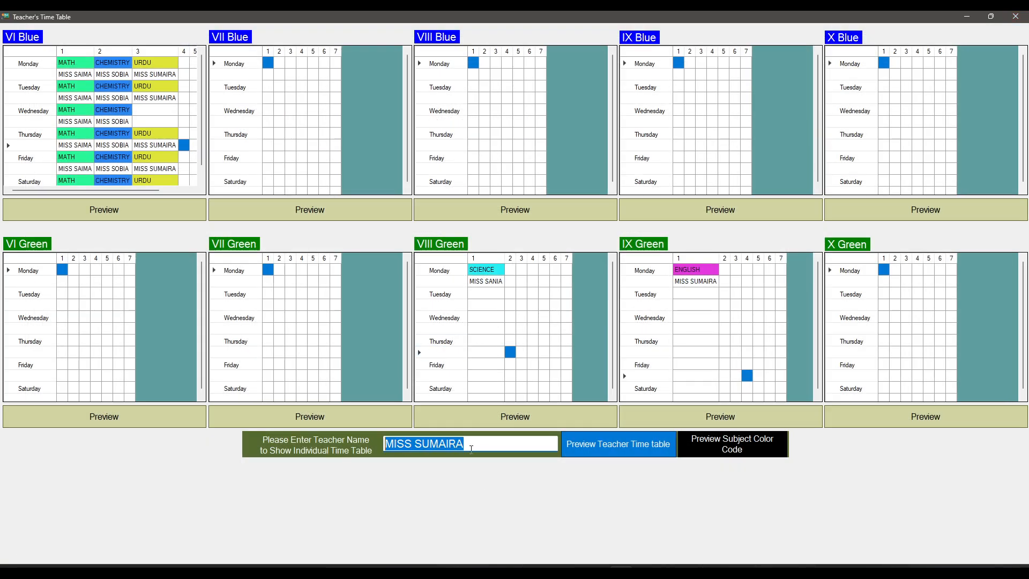
# Step: Try to preview the individual timetable of a teacher who is not assigned in any class grid
pyautogui.click(458, 444)
pyautogui.doubleClick(448, 444)
pyautogui.write('FAIZA')
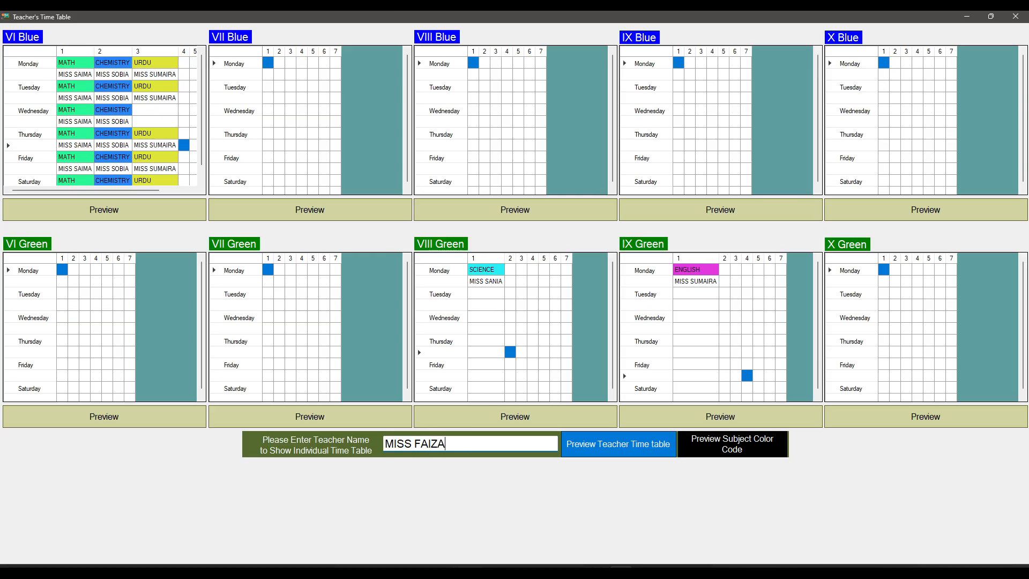
pyautogui.click(600, 446)
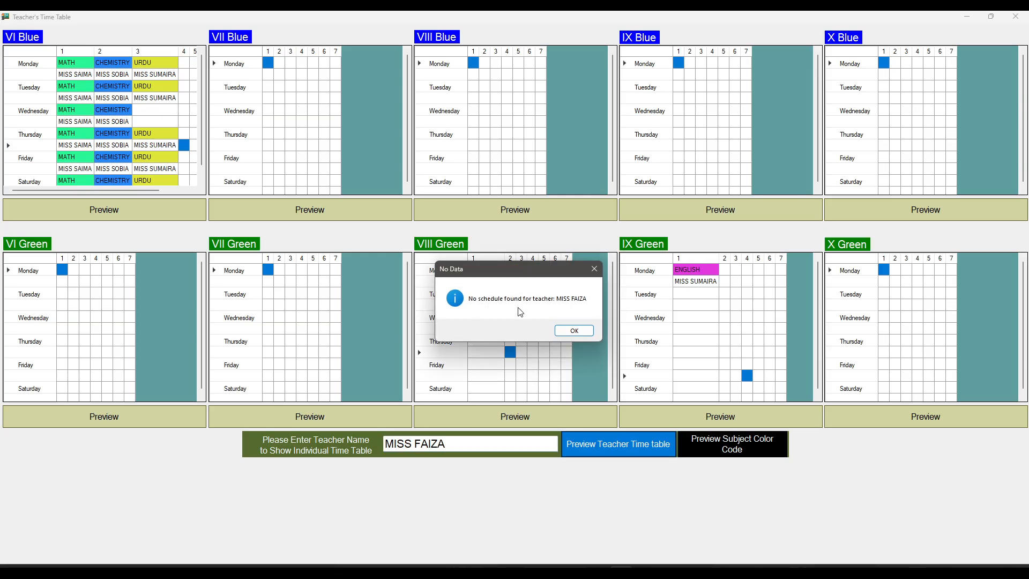
pyautogui.click(574, 331)
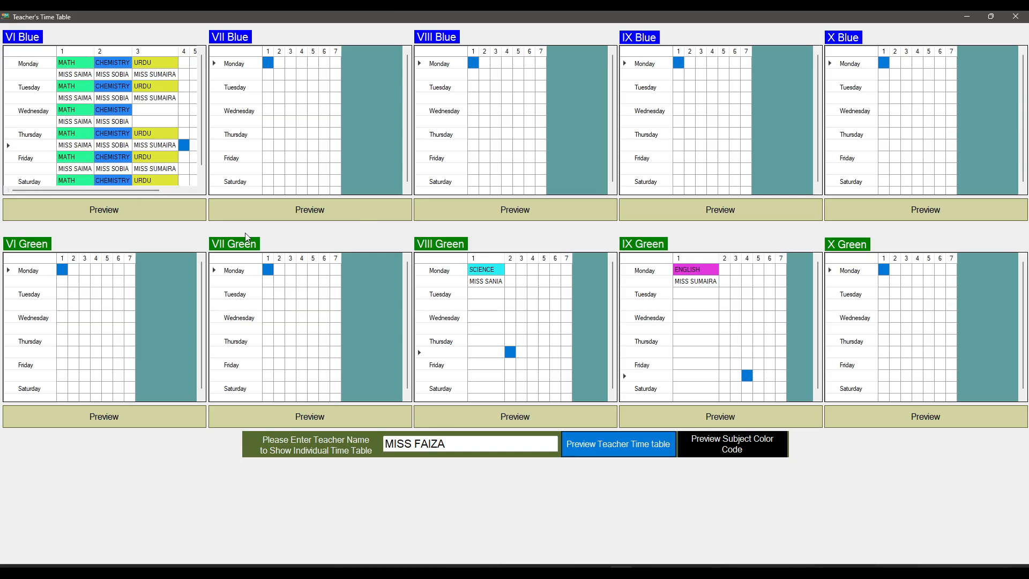
# Step: Preview the VI Blue timetable report, set up its export as a PDF named DSS, and cancel the export
pyautogui.click(100, 214)
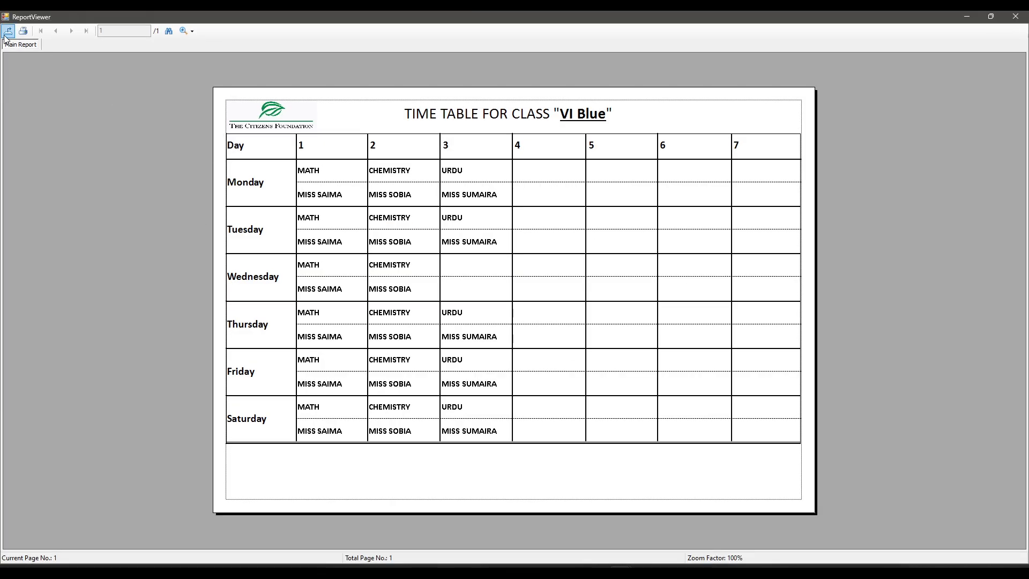
pyautogui.click(6, 32)
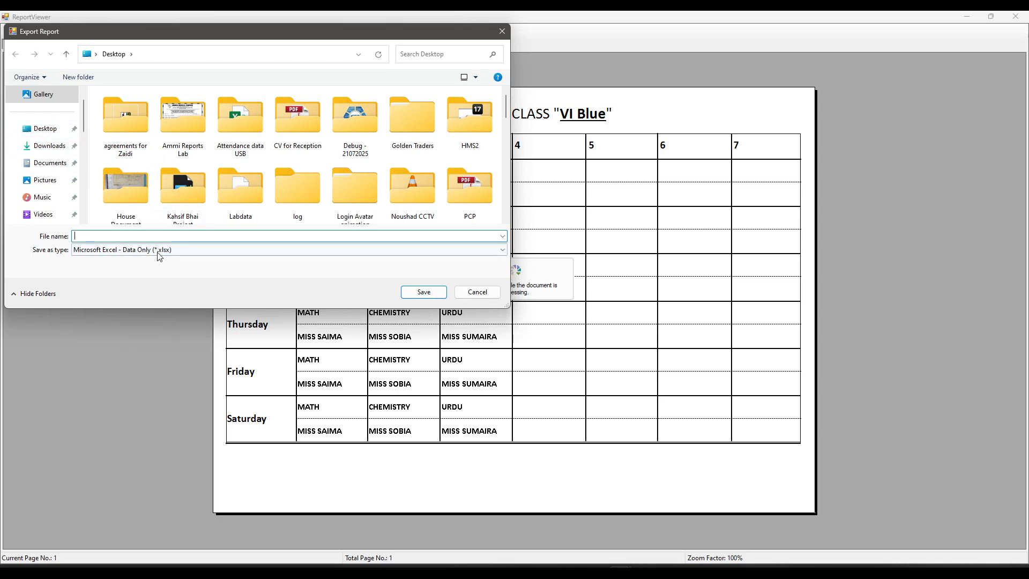
pyautogui.click(147, 253)
pyautogui.click(115, 279)
pyautogui.click(118, 239)
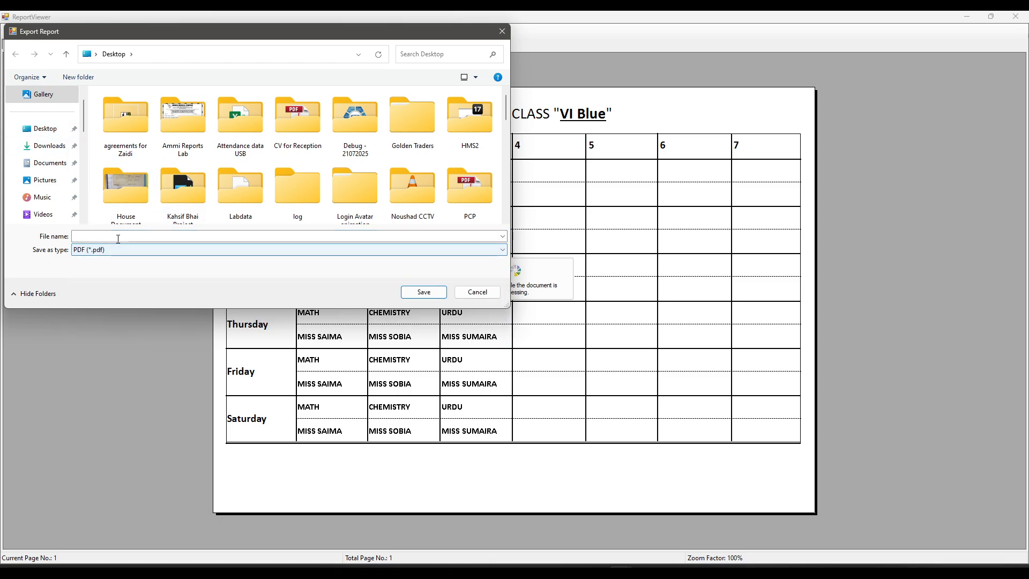
pyautogui.write('DSS')
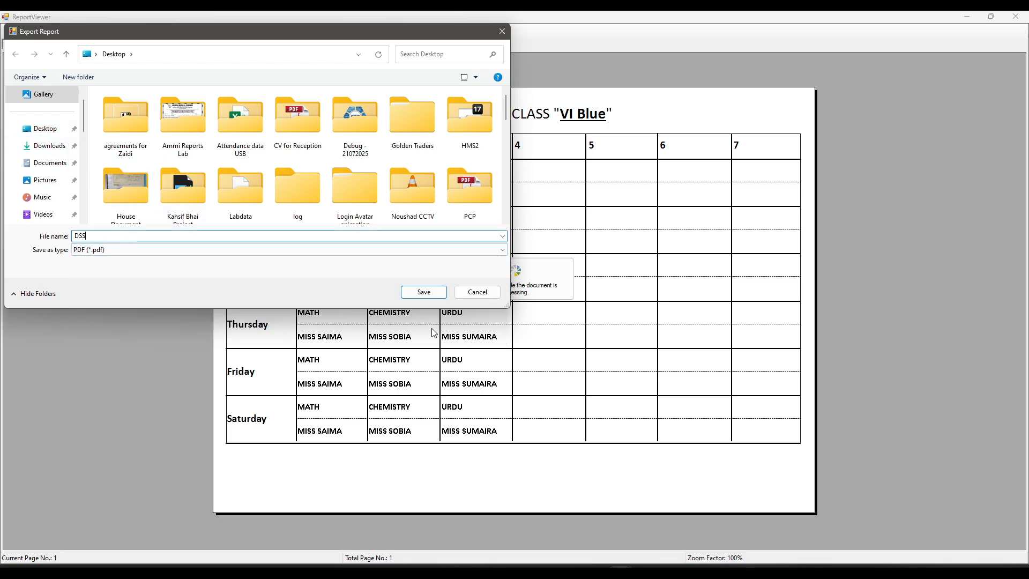
pyautogui.click(482, 295)
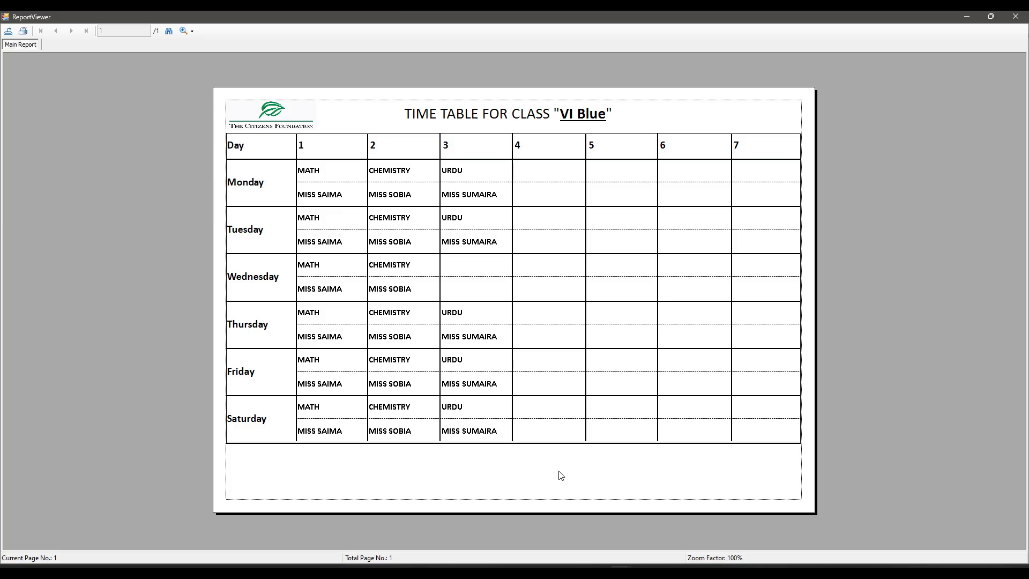
pyautogui.click(380, 107)
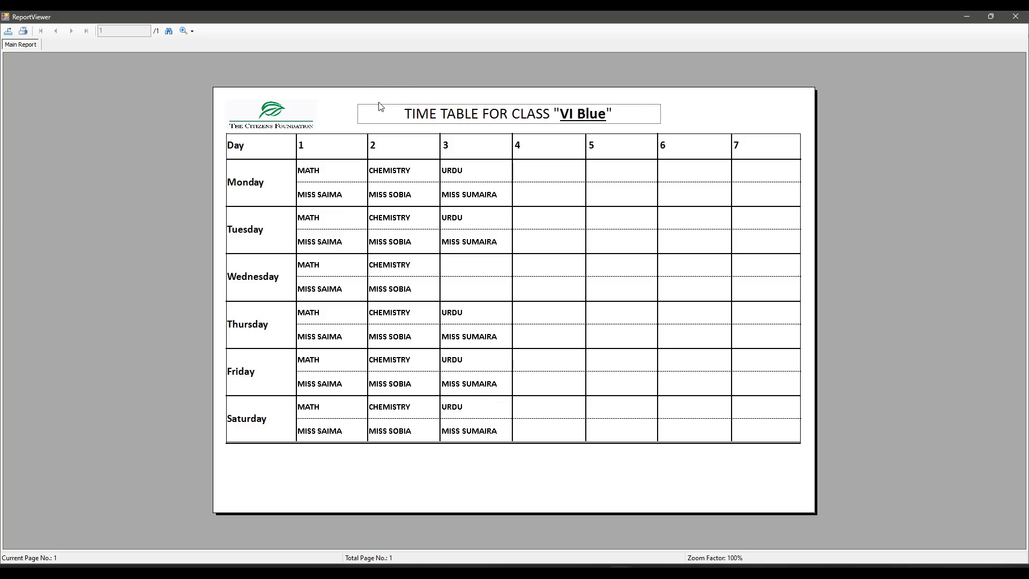